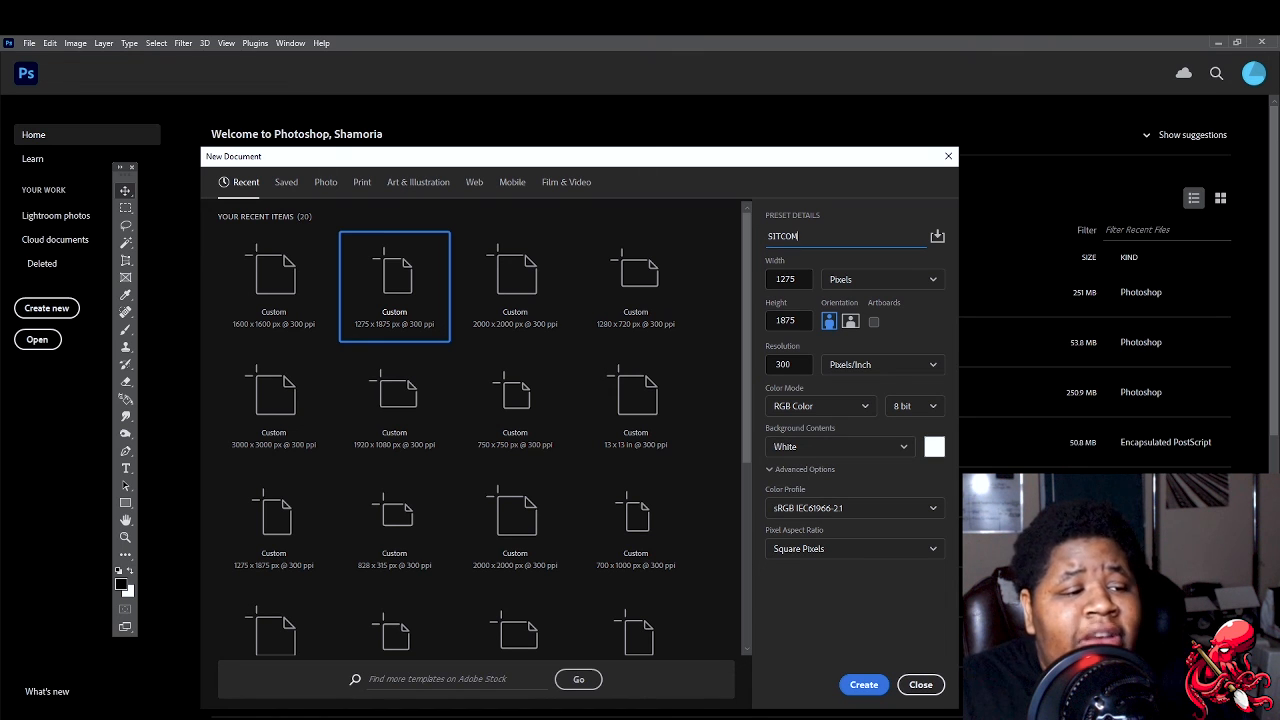
- Create the SITCOM document at 1275 x 1875 pixels, 300 ppi, and place guides along all four canvas edges
key(Return)
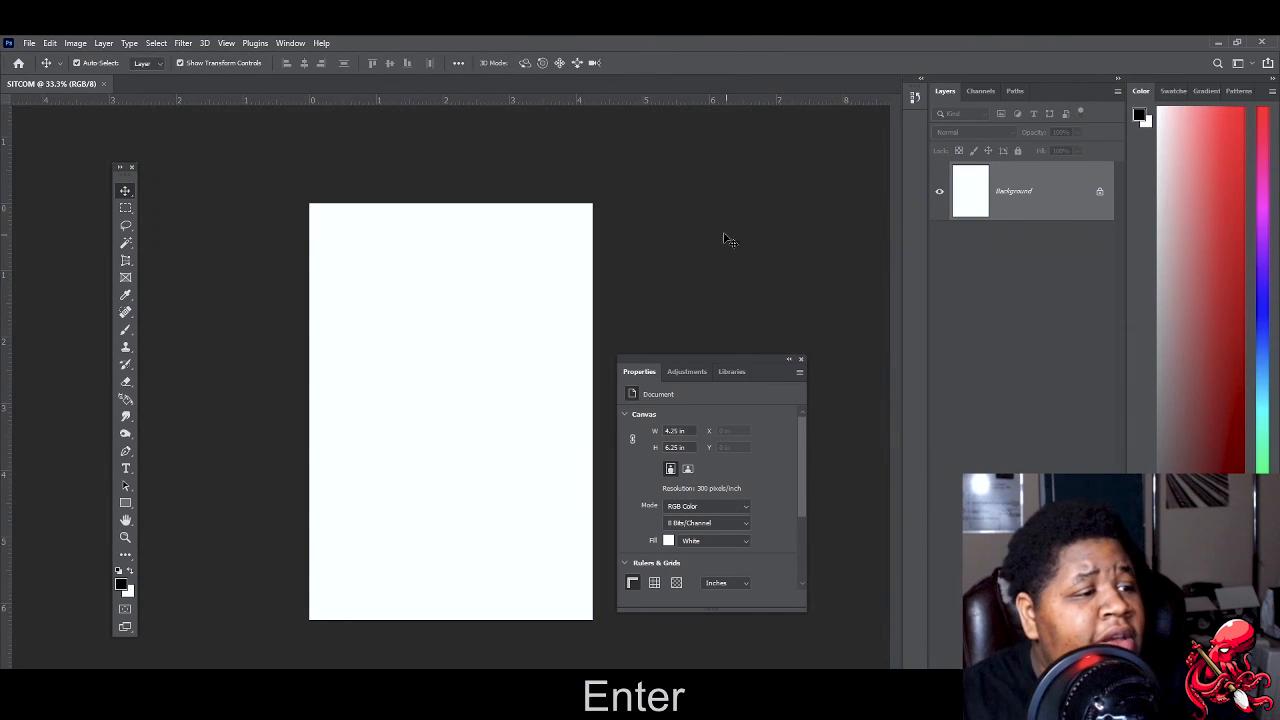
drag(542, 102, 518, 620)
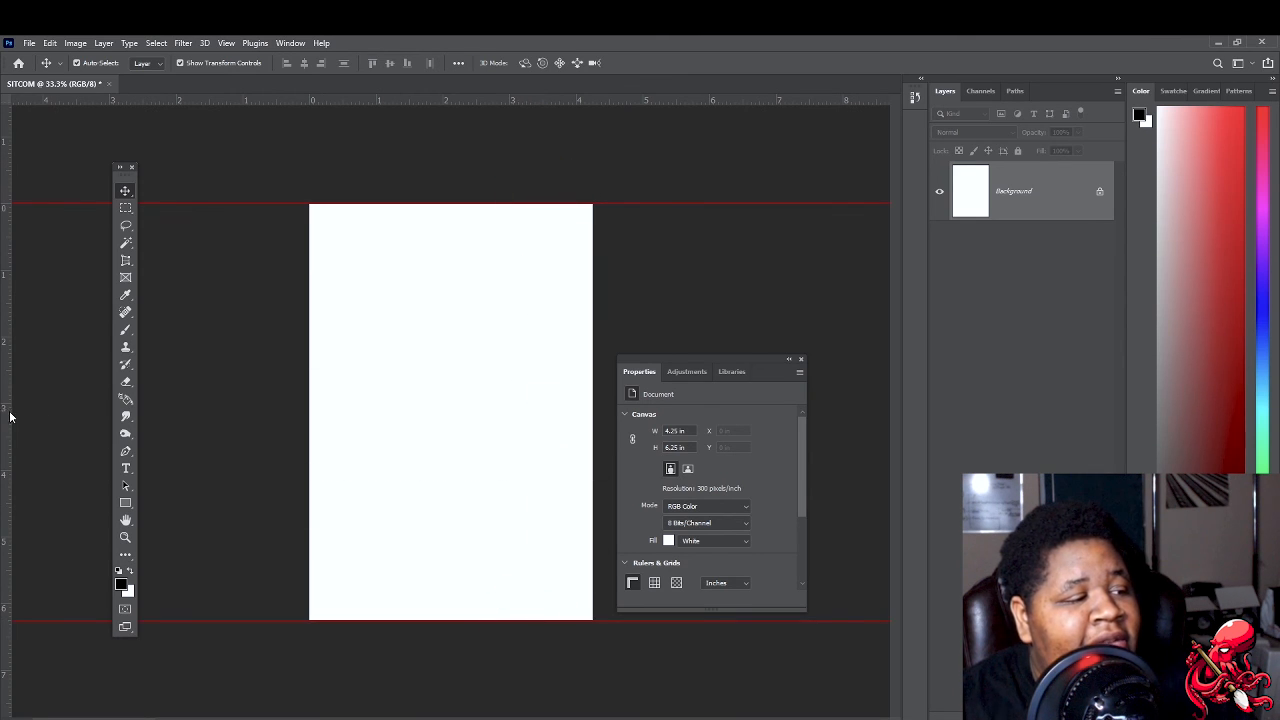
drag(5, 419, 592, 427)
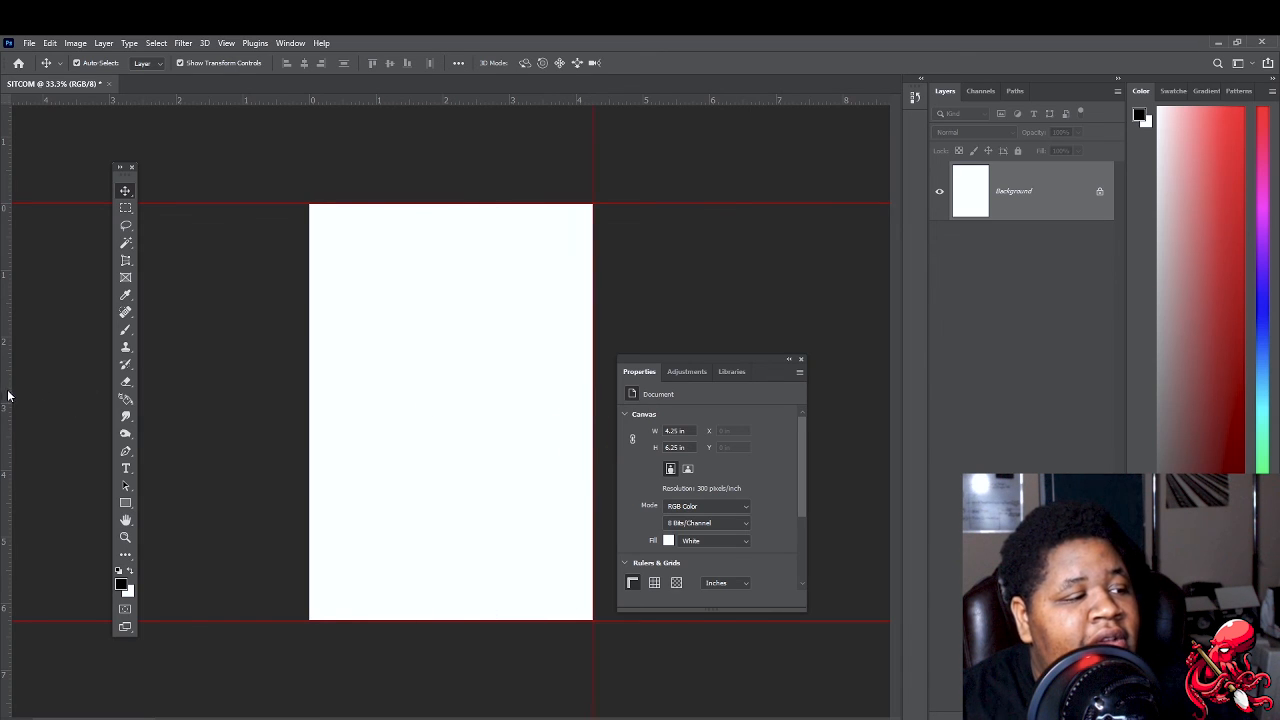
drag(11, 394, 310, 390)
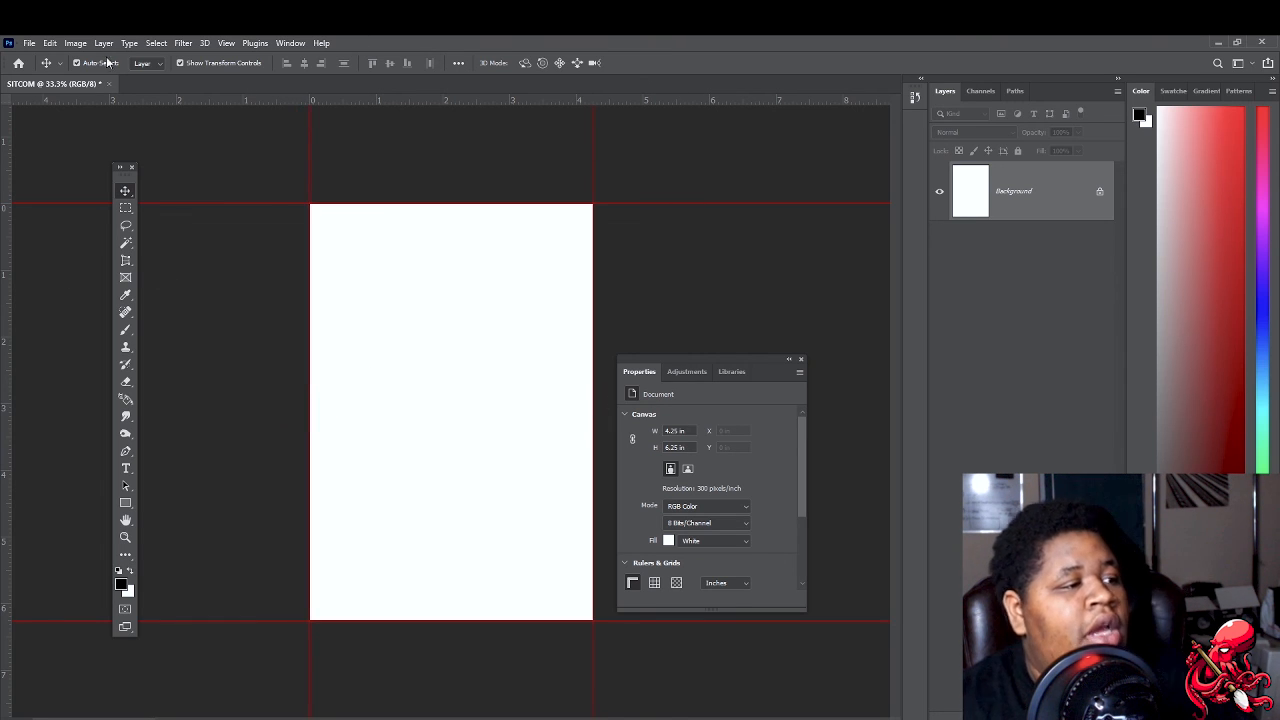
- Enlarge the canvas to 4.75 by 6.75 inches and save the document as SITCOM.psd in Photoshop format
click(75, 43)
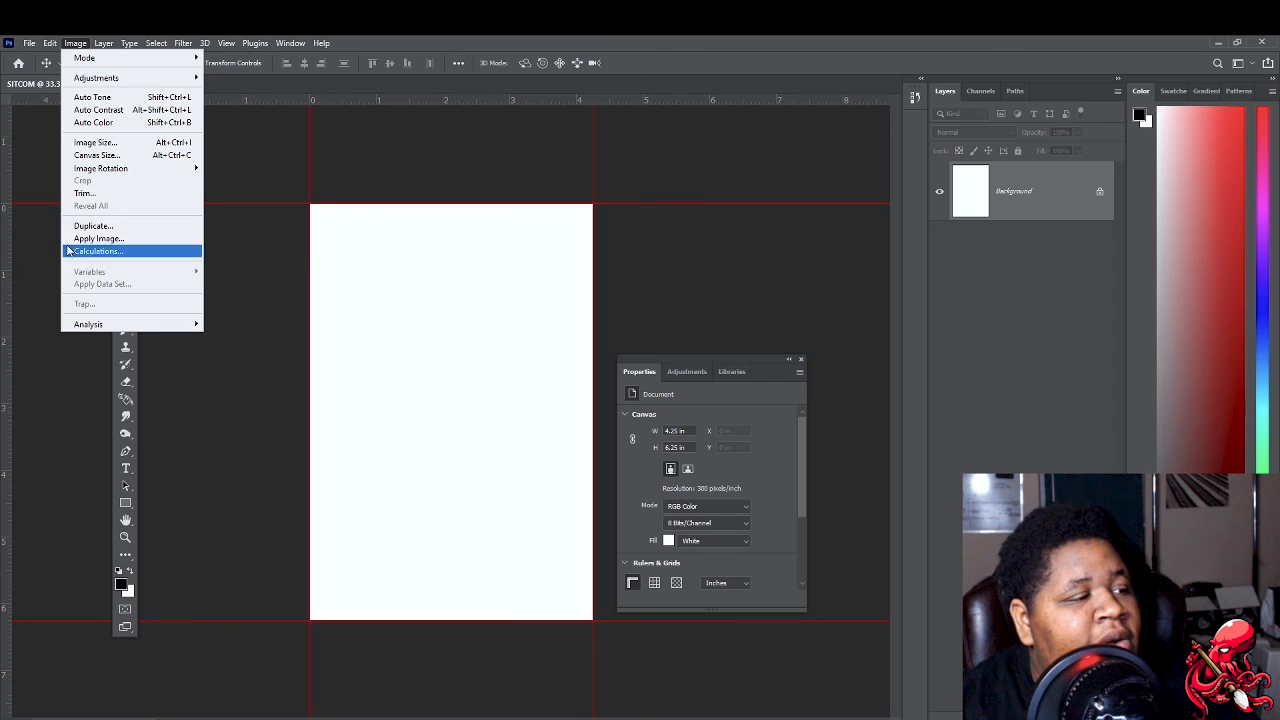
click(113, 158)
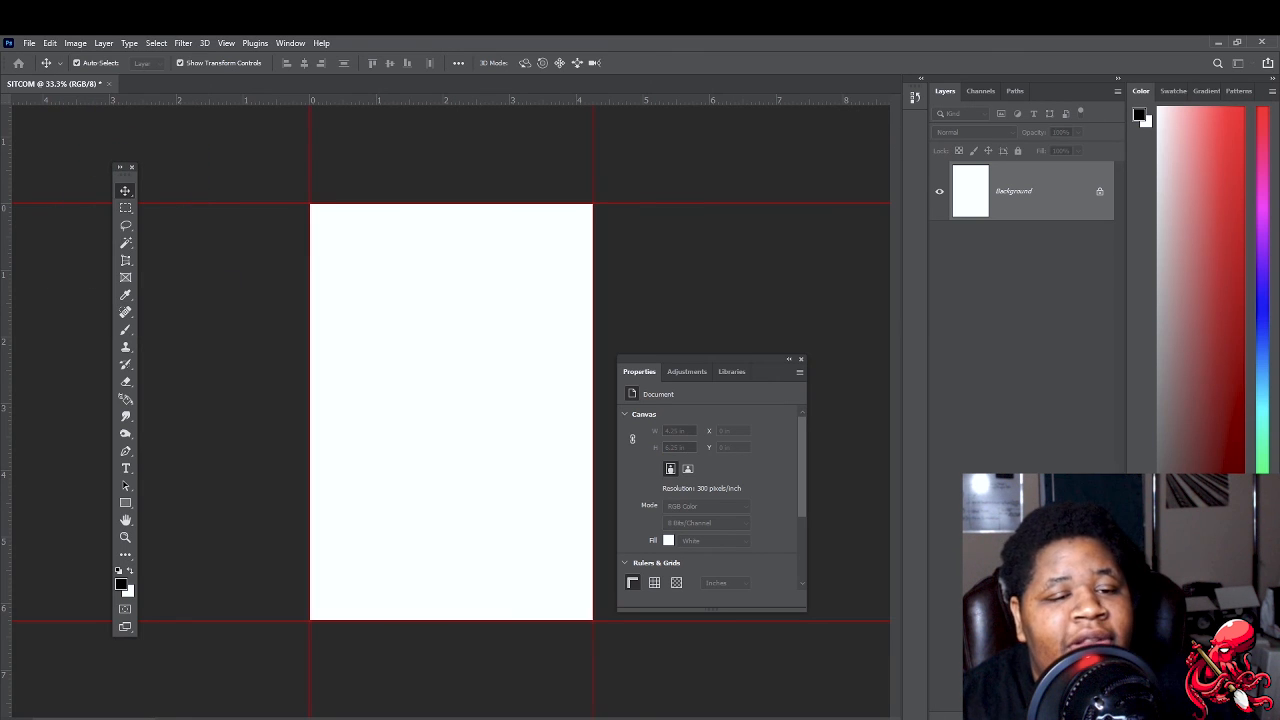
click(465, 289)
key(BackSpace)
key(BackSpace)
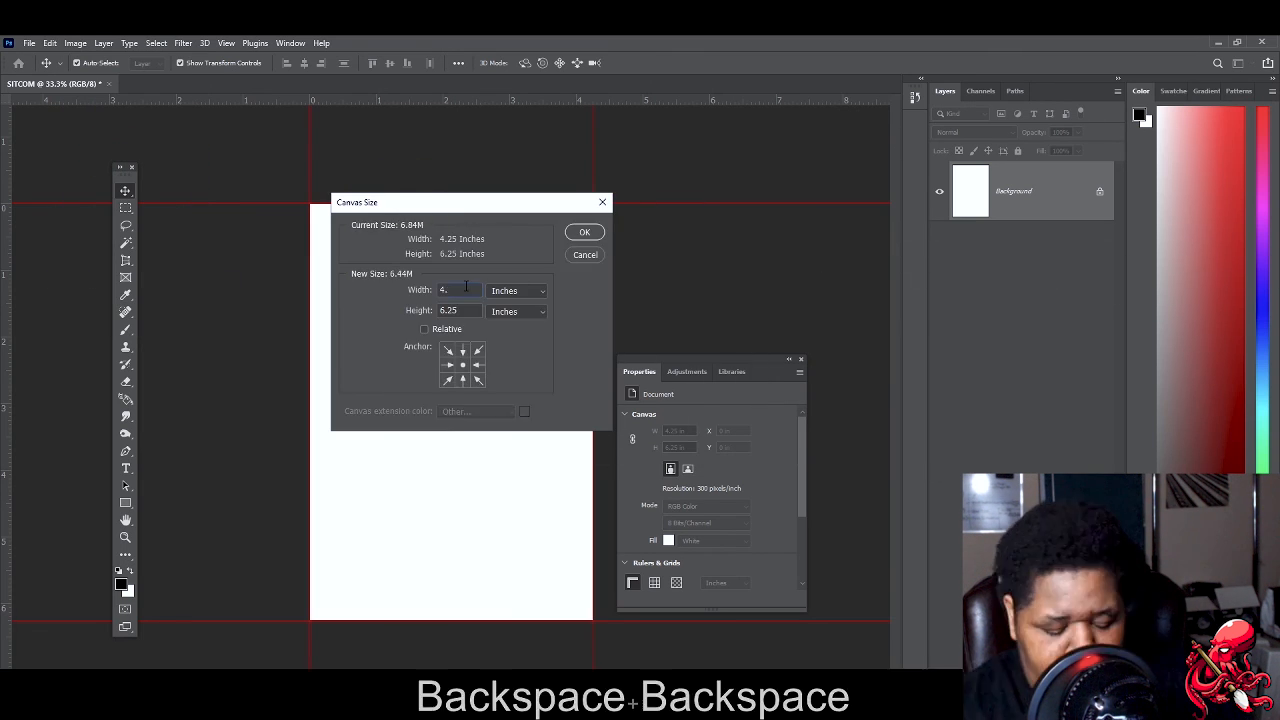
text(75)
key(Tab)
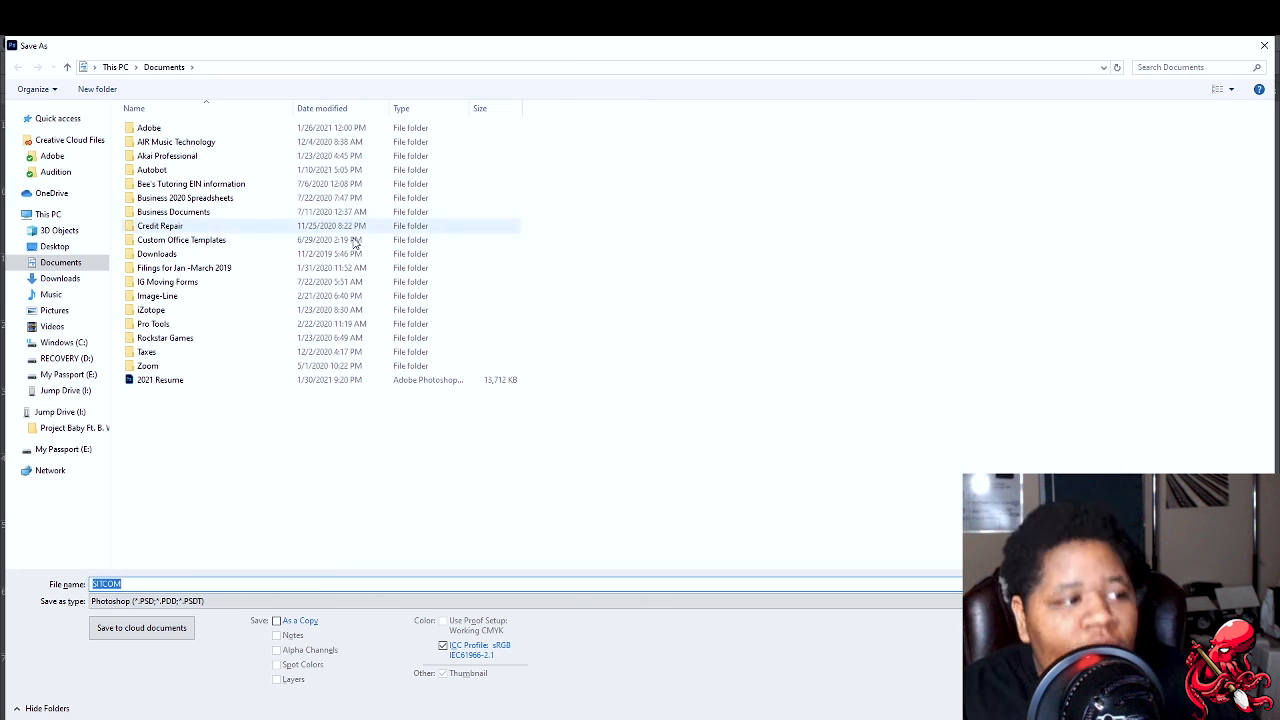
key(Return)
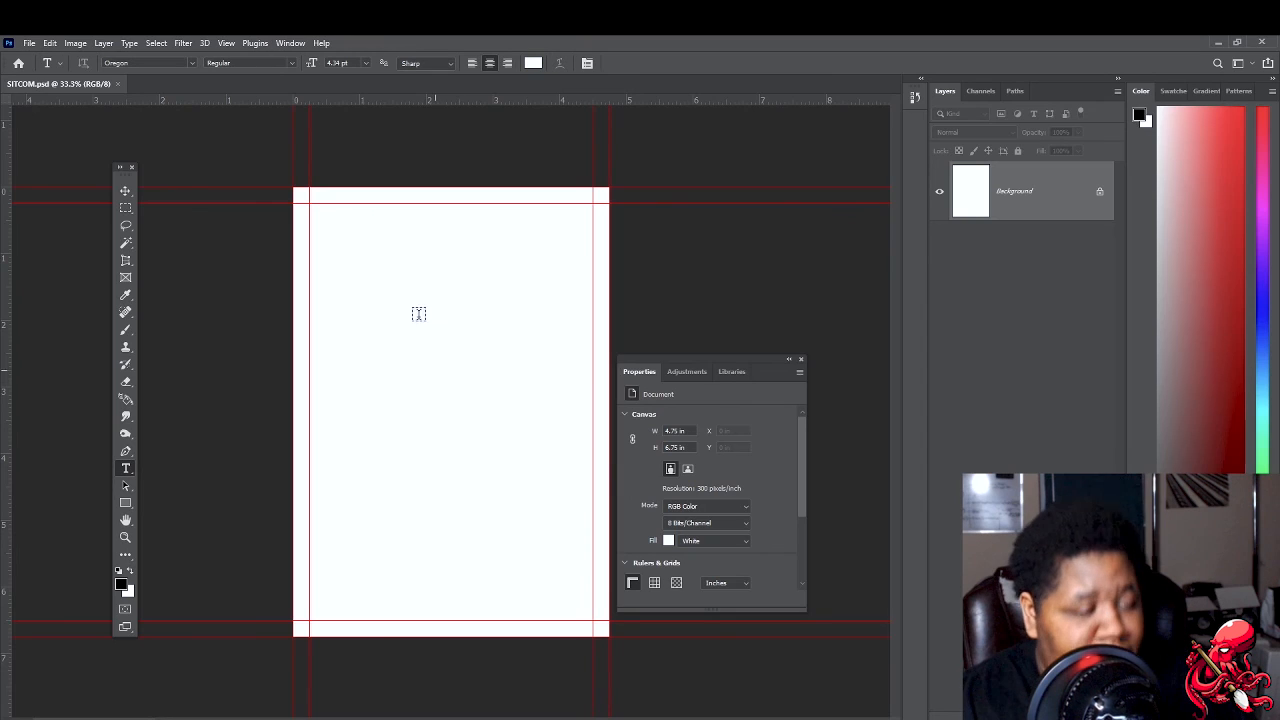
- Add a placeholder Lorem Ipsum text line and enlarge it to about 3.3 in wide near the top of the page
click(377, 276)
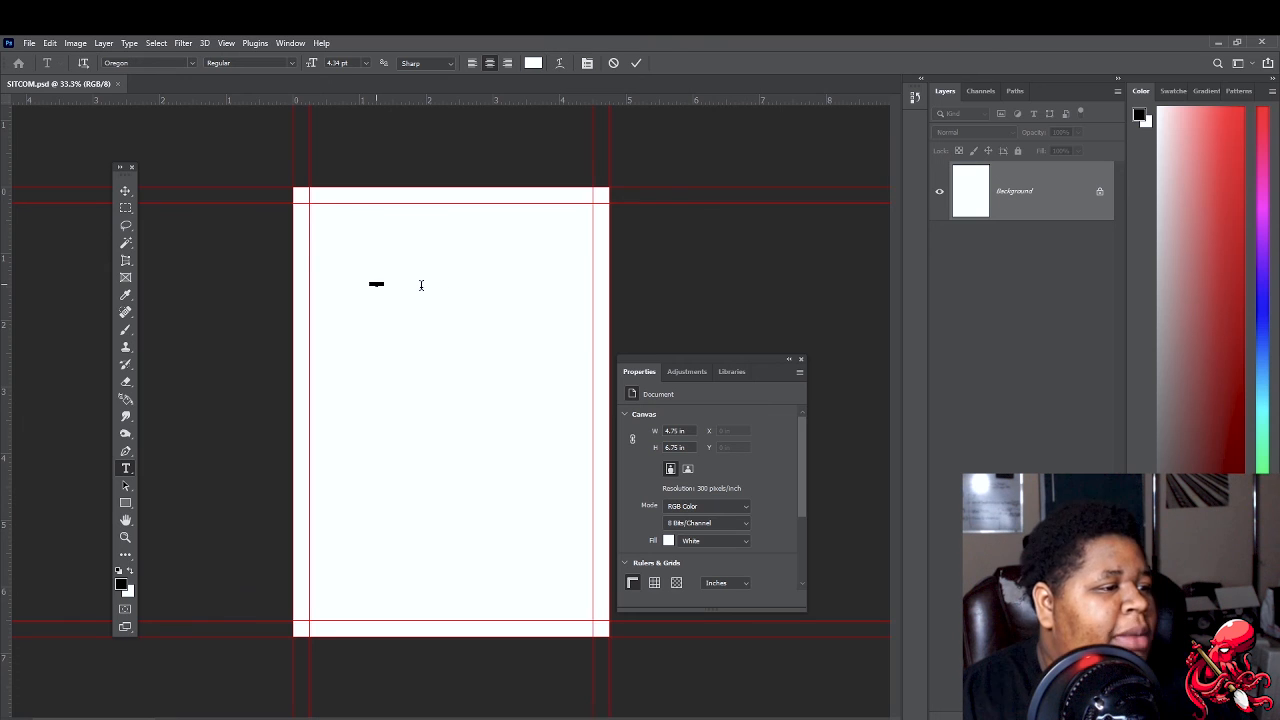
click(636, 63)
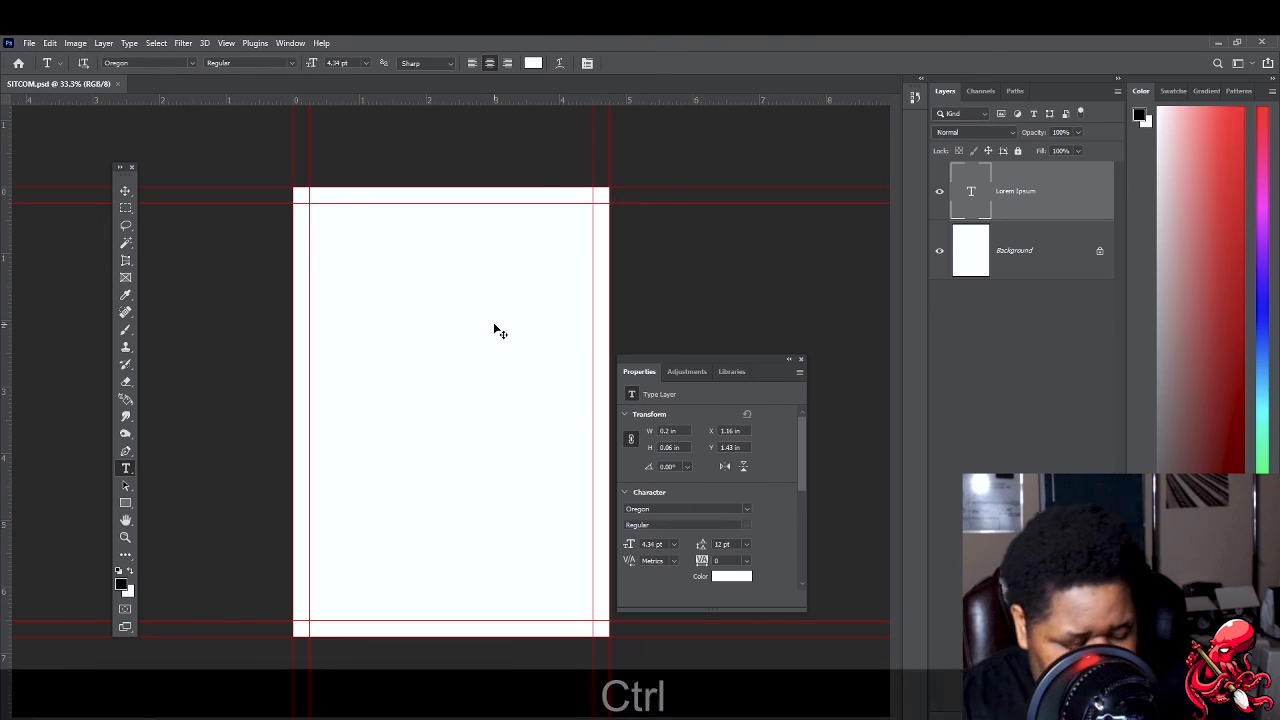
key(ctrl+t)
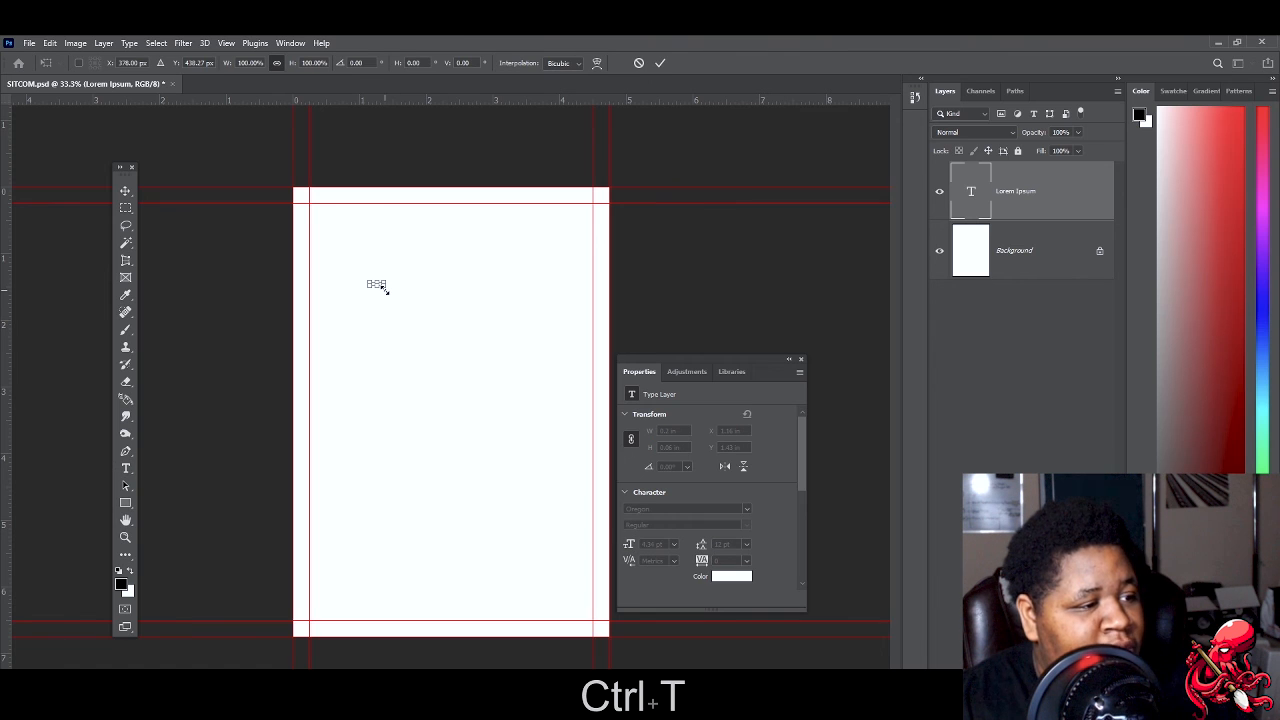
drag(385, 288, 553, 461)
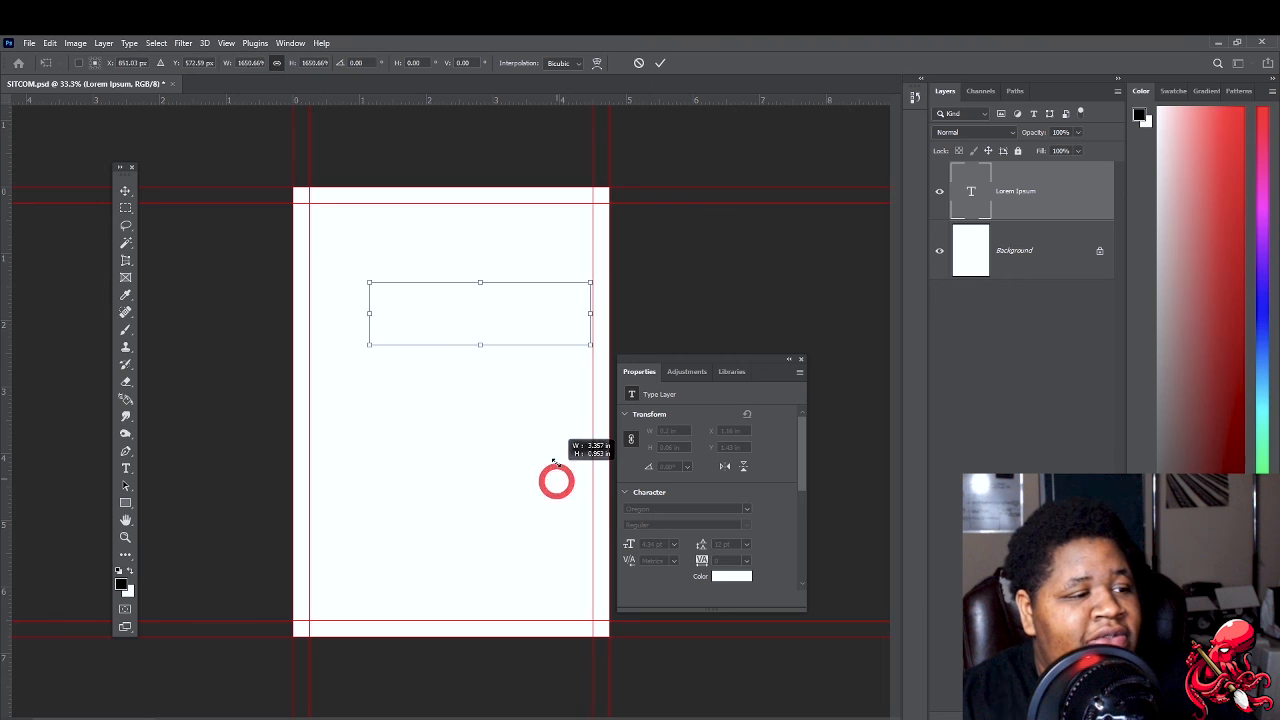
drag(521, 331, 514, 268)
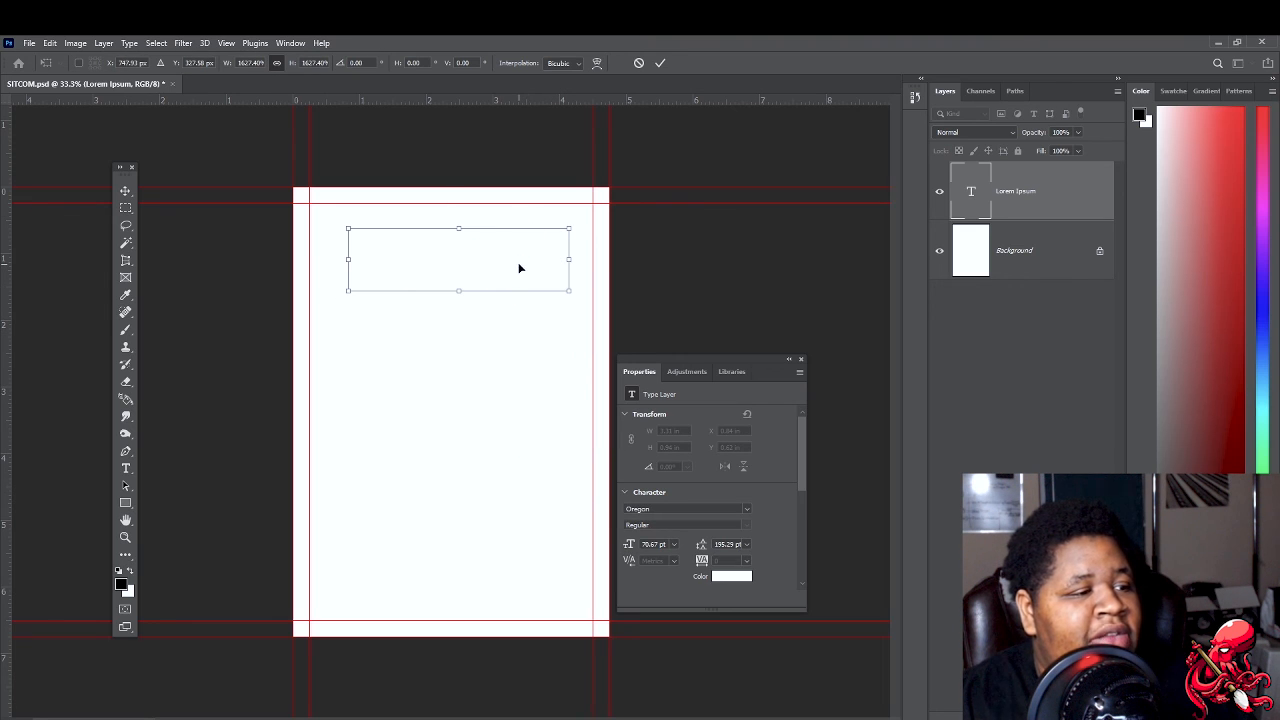
key(Return)
- Change the whole Lorem Ipsum text to black and set its font to Bebas Regular
double_click(519, 262)
click(519, 262)
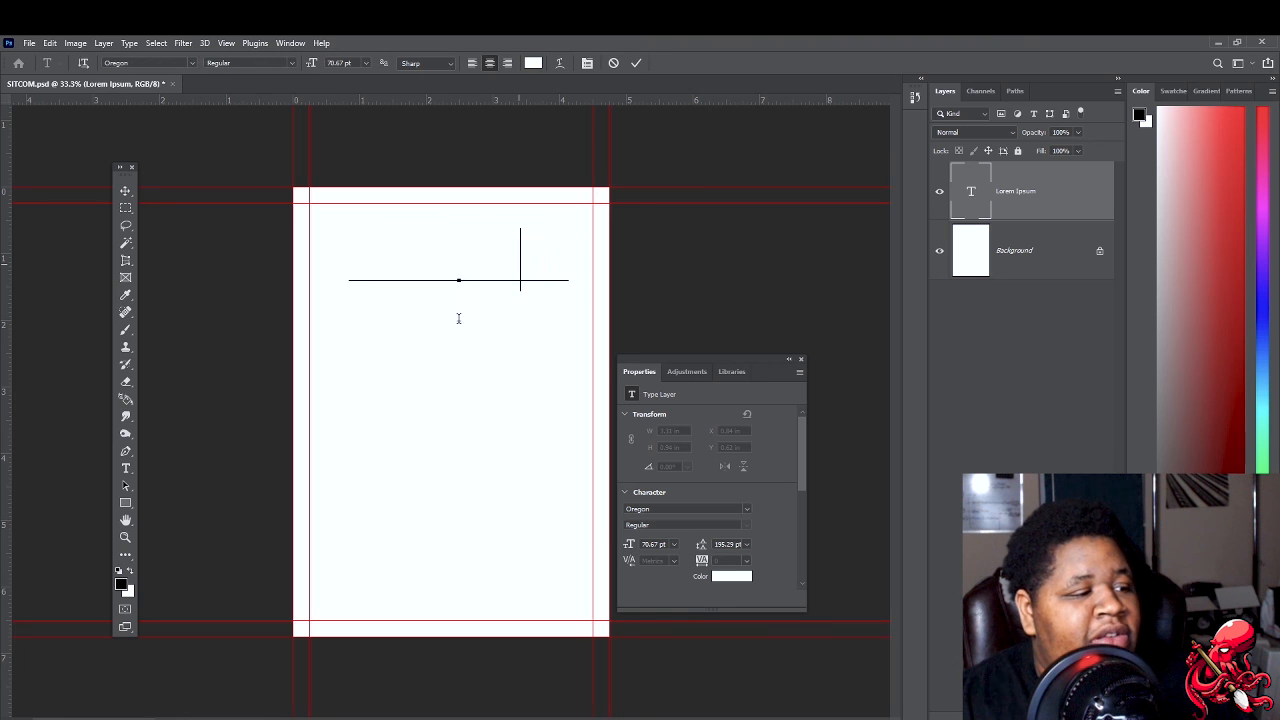
key(ctrl+a)
click(118, 571)
click(656, 512)
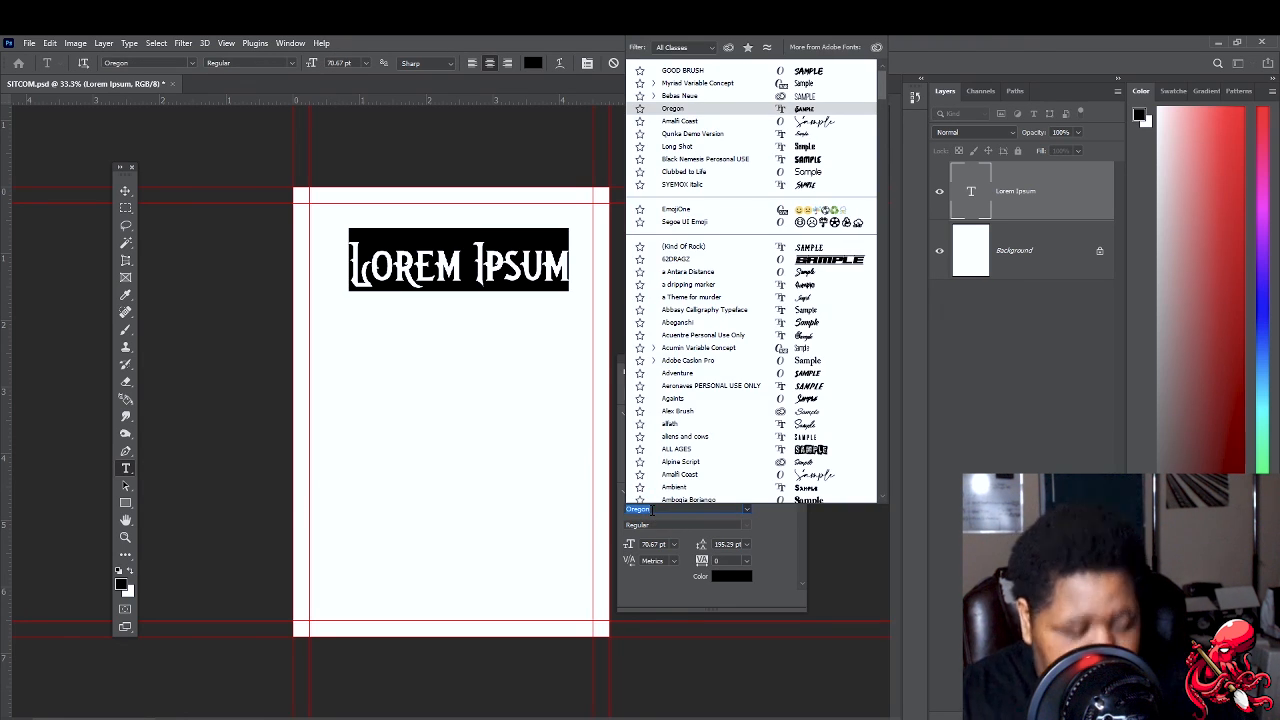
text(BEN)
key(BackSpace)
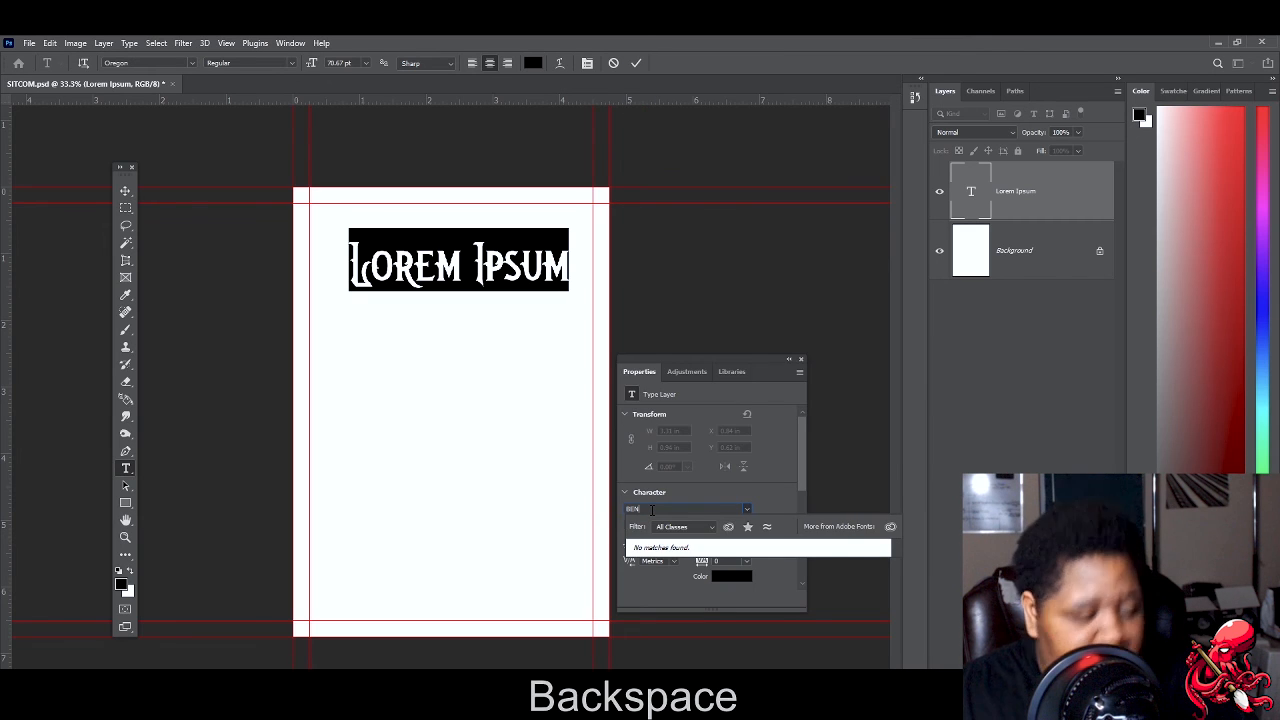
text(B)
click(682, 551)
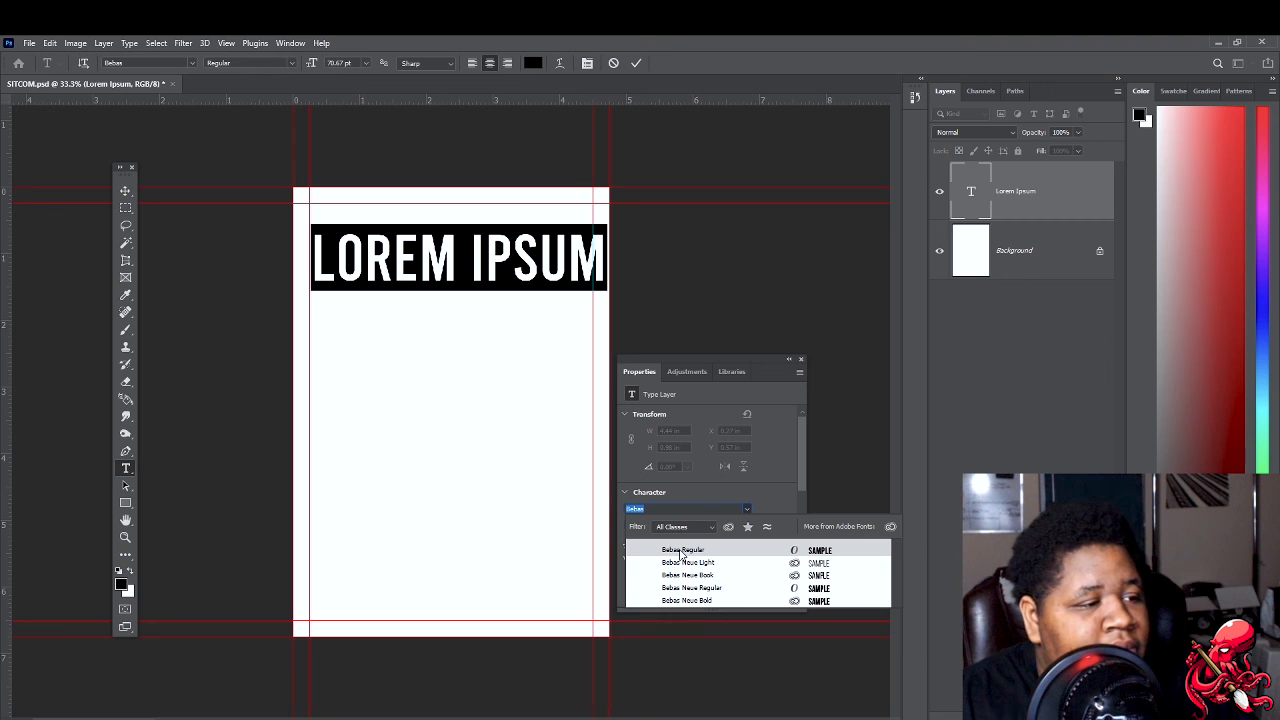
click(691, 319)
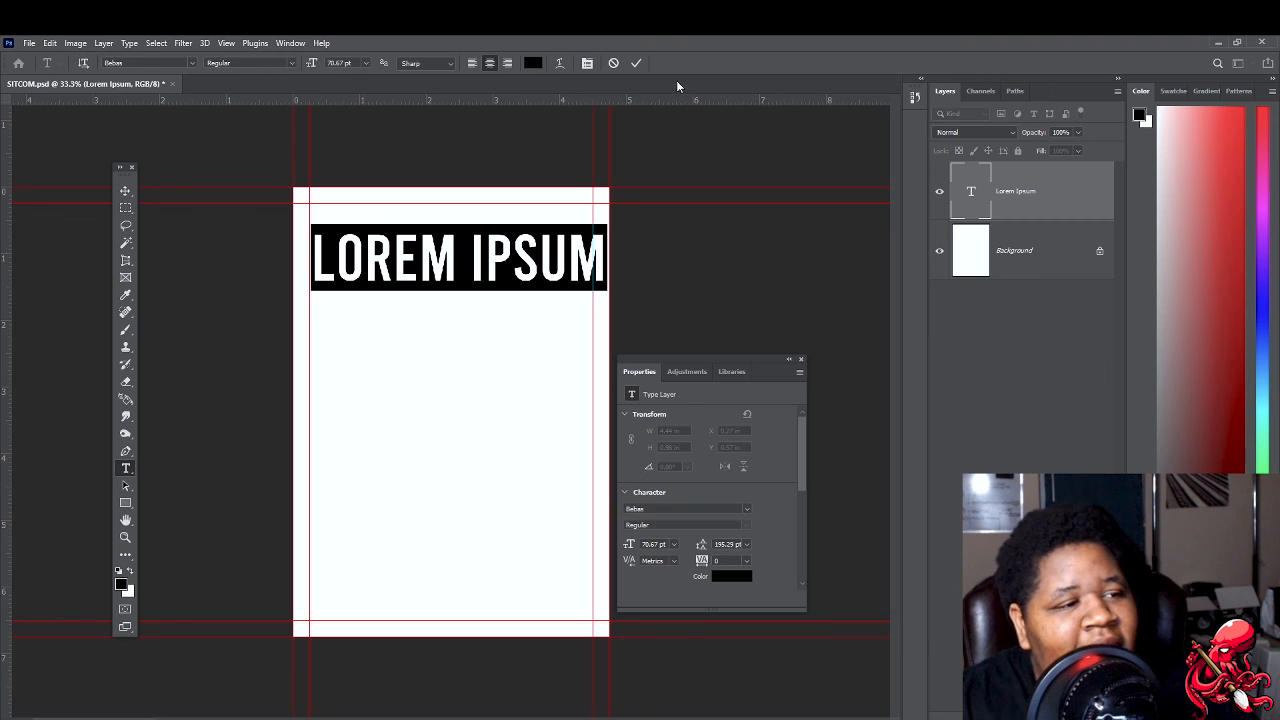
click(636, 63)
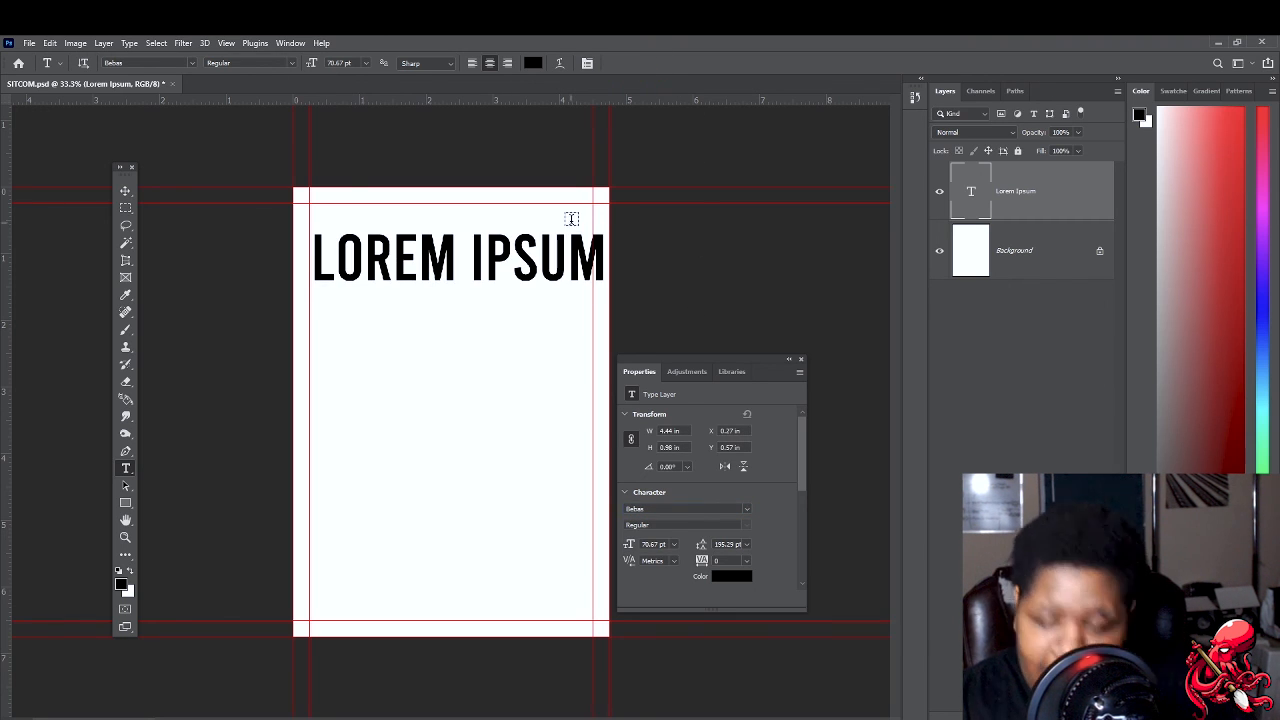
- Scale the Lorem Ipsum text down proportionally to about 70% and center it near the top of the page
key(v)
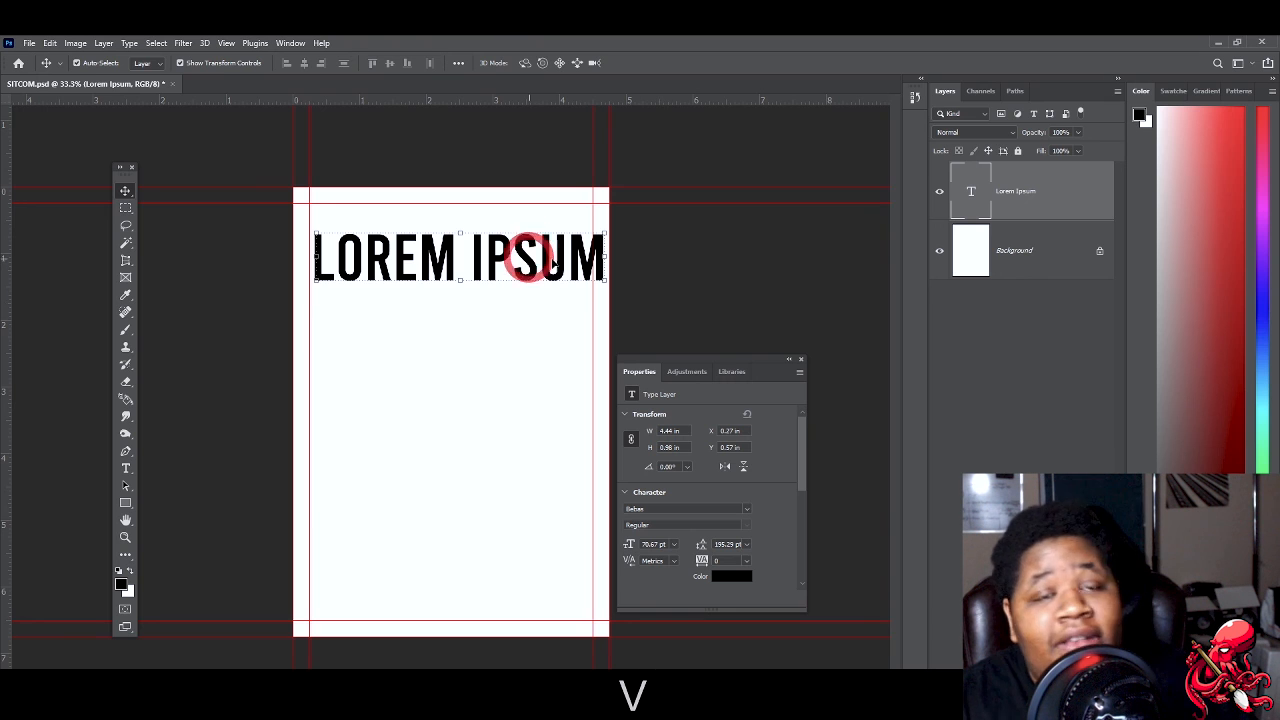
key(alt)
alt+click(600, 232)
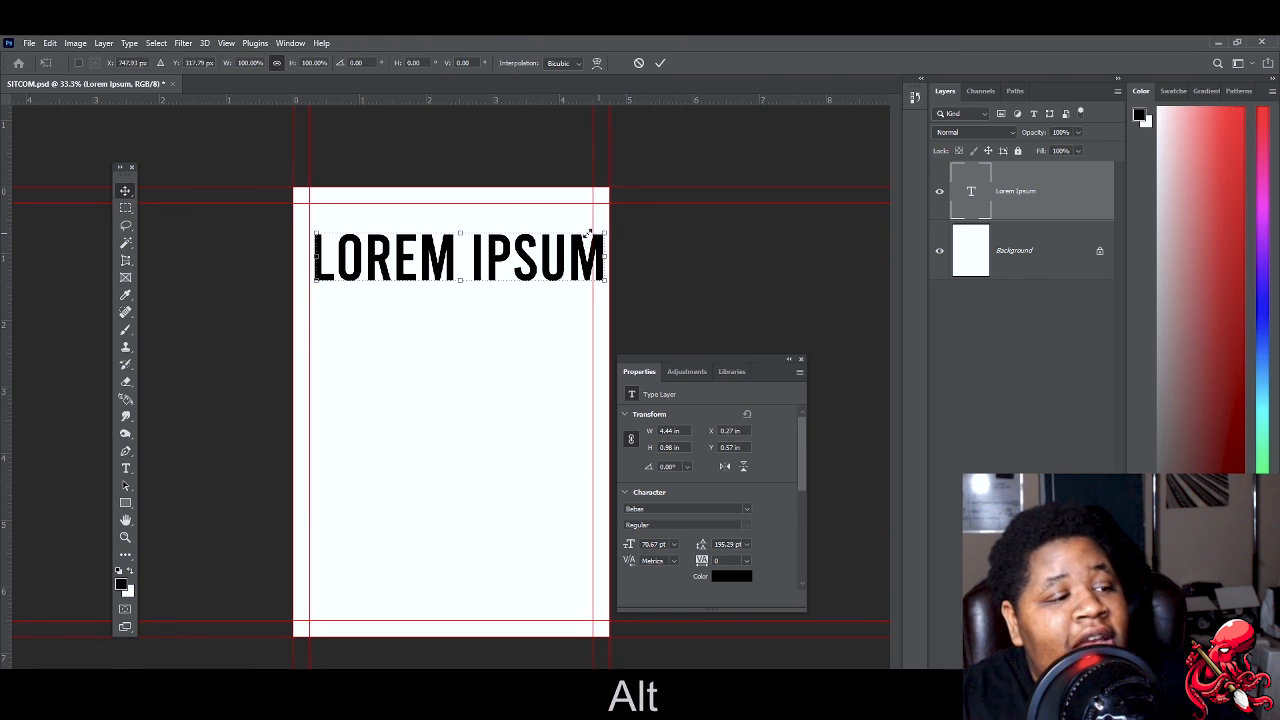
drag(608, 224, 523, 268)
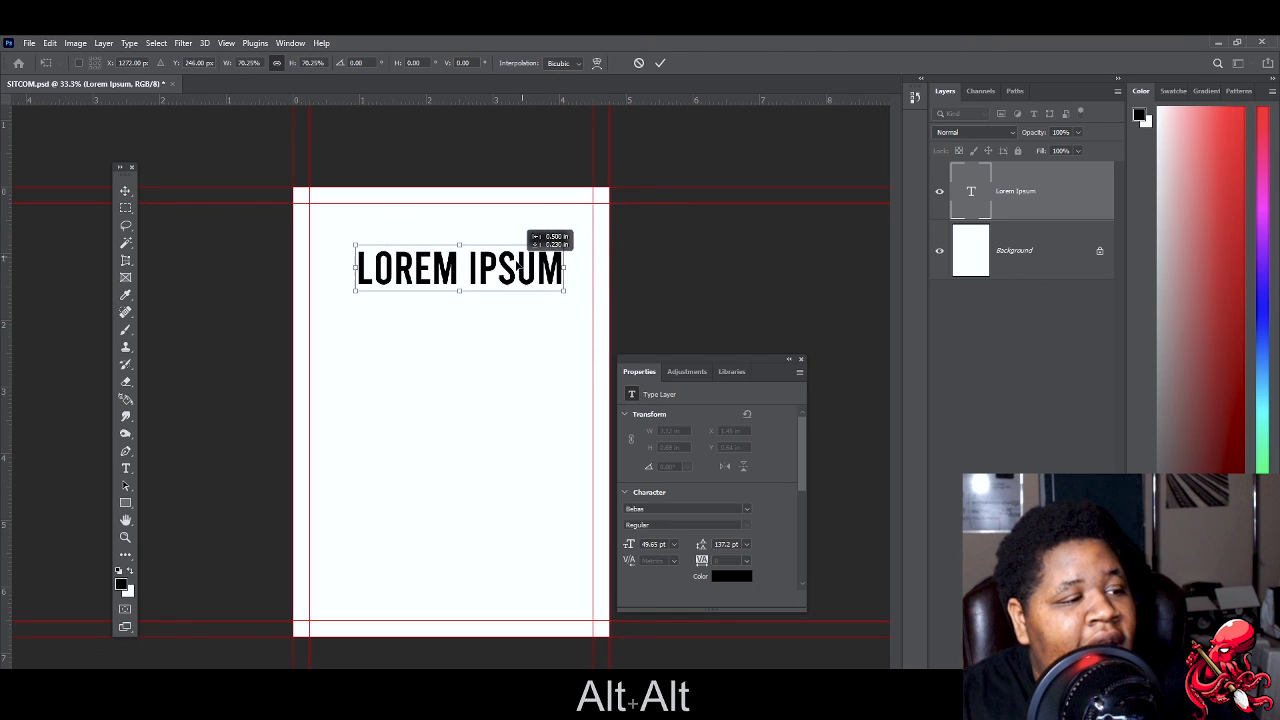
click(660, 62)
- Replace the placeholder text with the heading "Turn ON The Mic"
scroll(478, 284, up, 1)
scroll(478, 284, up, 2)
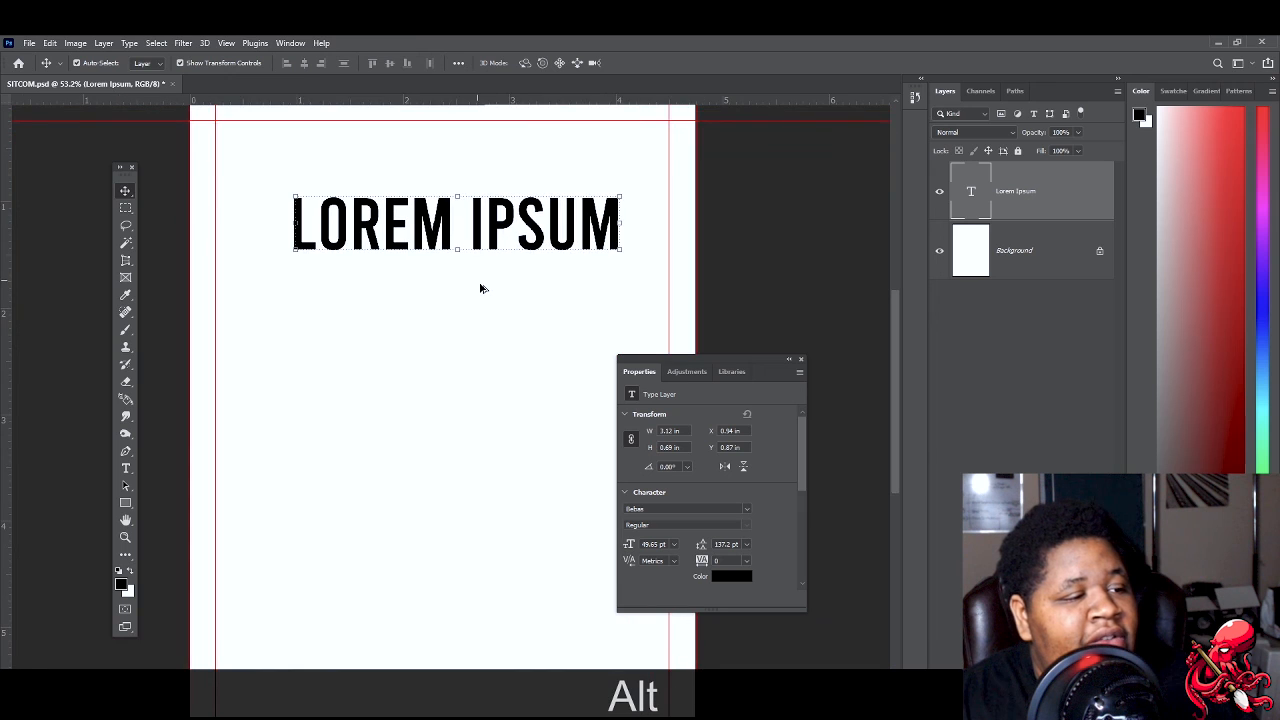
scroll(483, 294, down, 1)
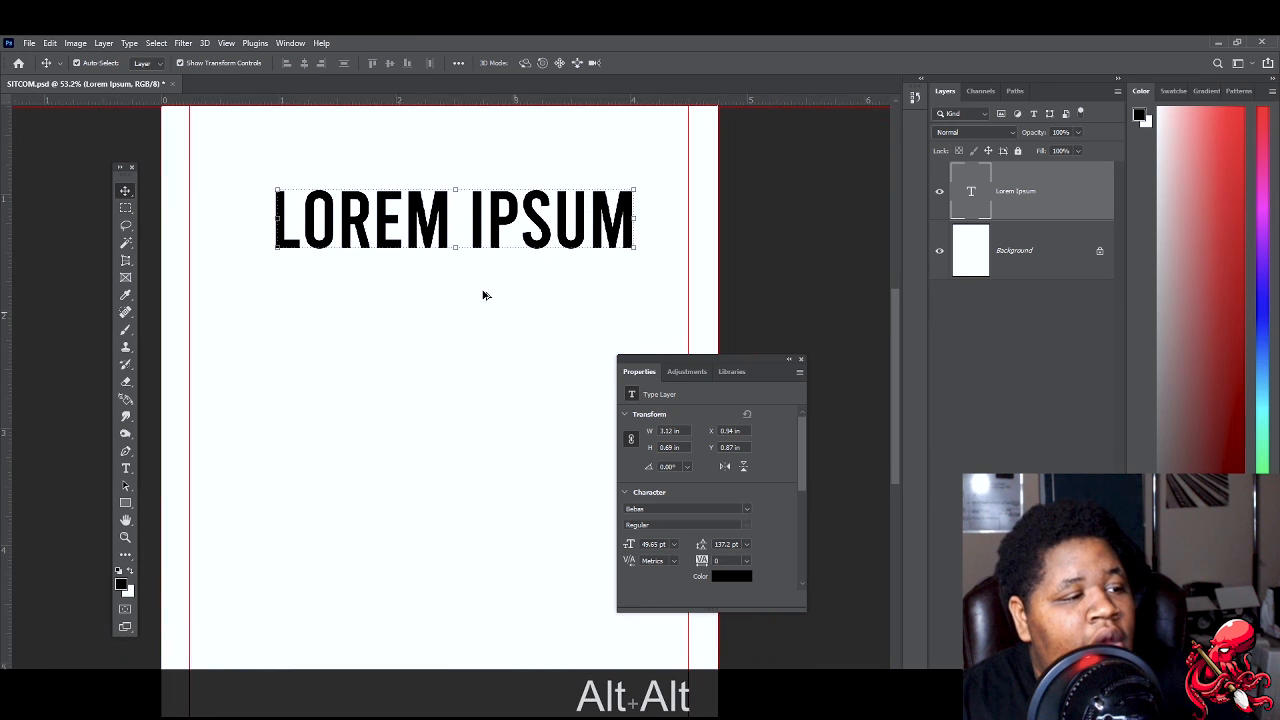
double_click(531, 234)
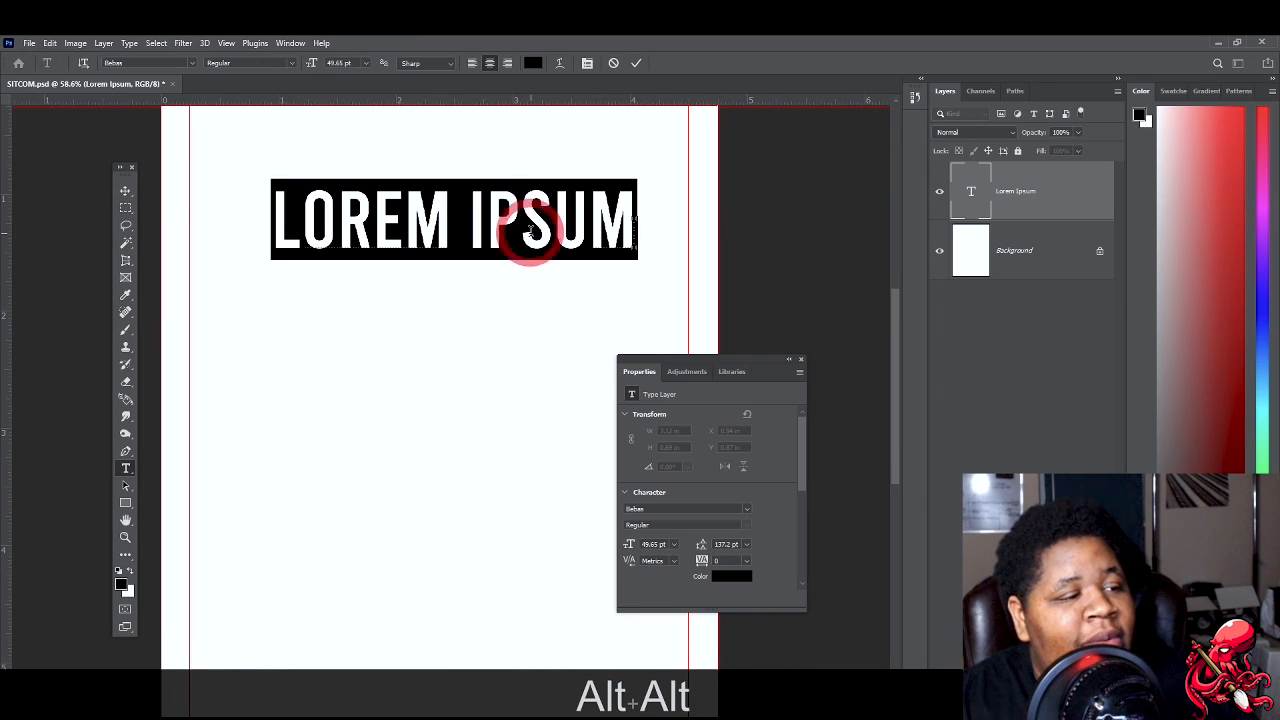
key(BackSpace)
key(Caps_Lock)
key(Caps_Lock)
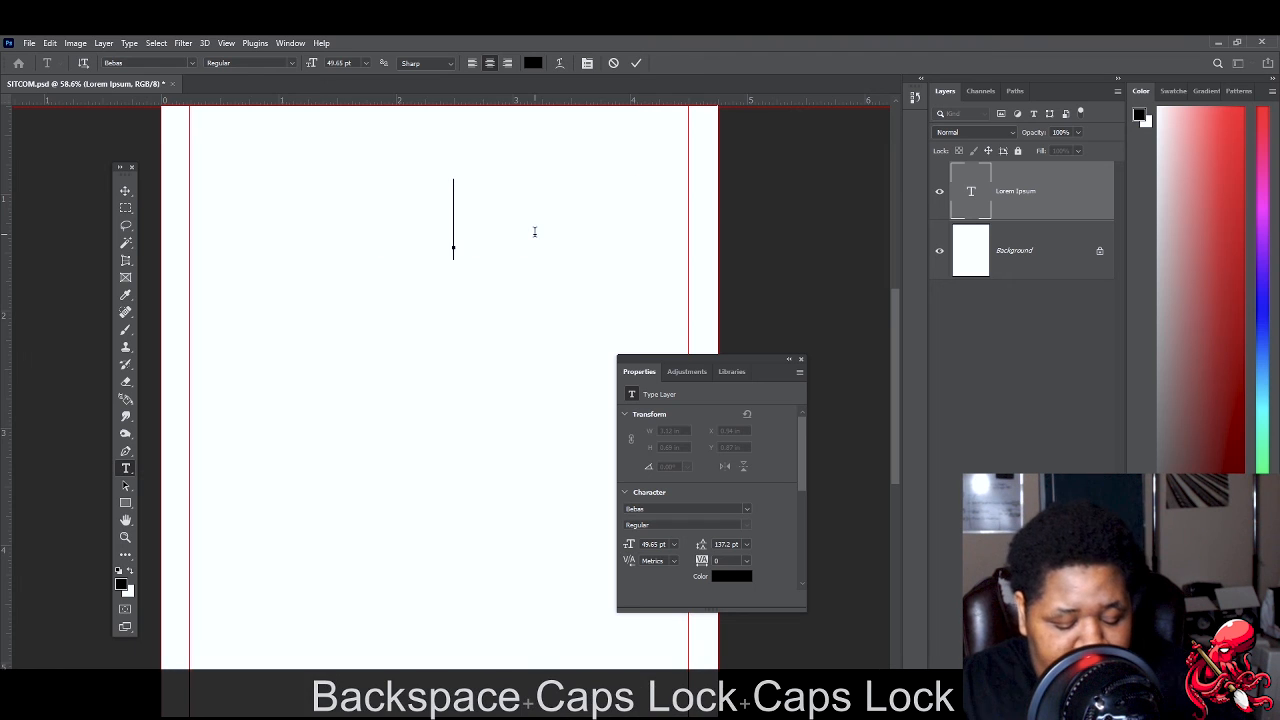
text(T)
key(Caps_Lock)
text(URN)
key(Caps_Lock)
text(ON)
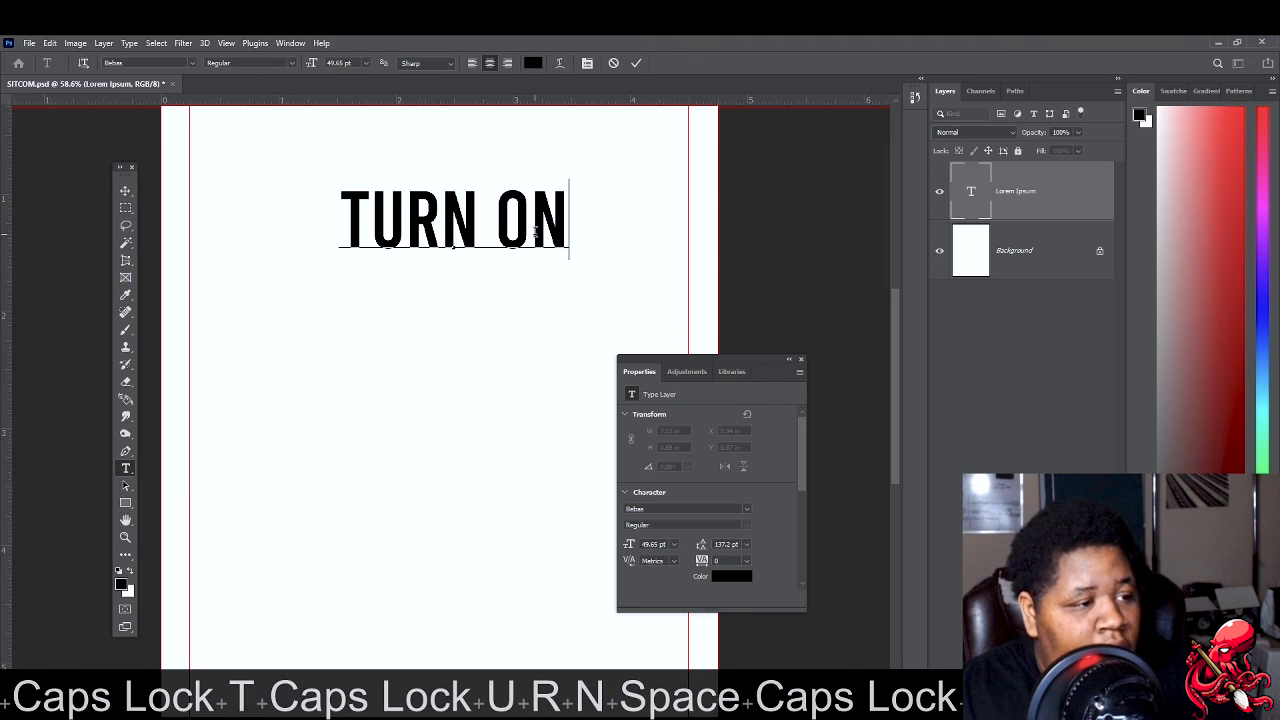
key(Caps_Lock)
text(THE MIC)
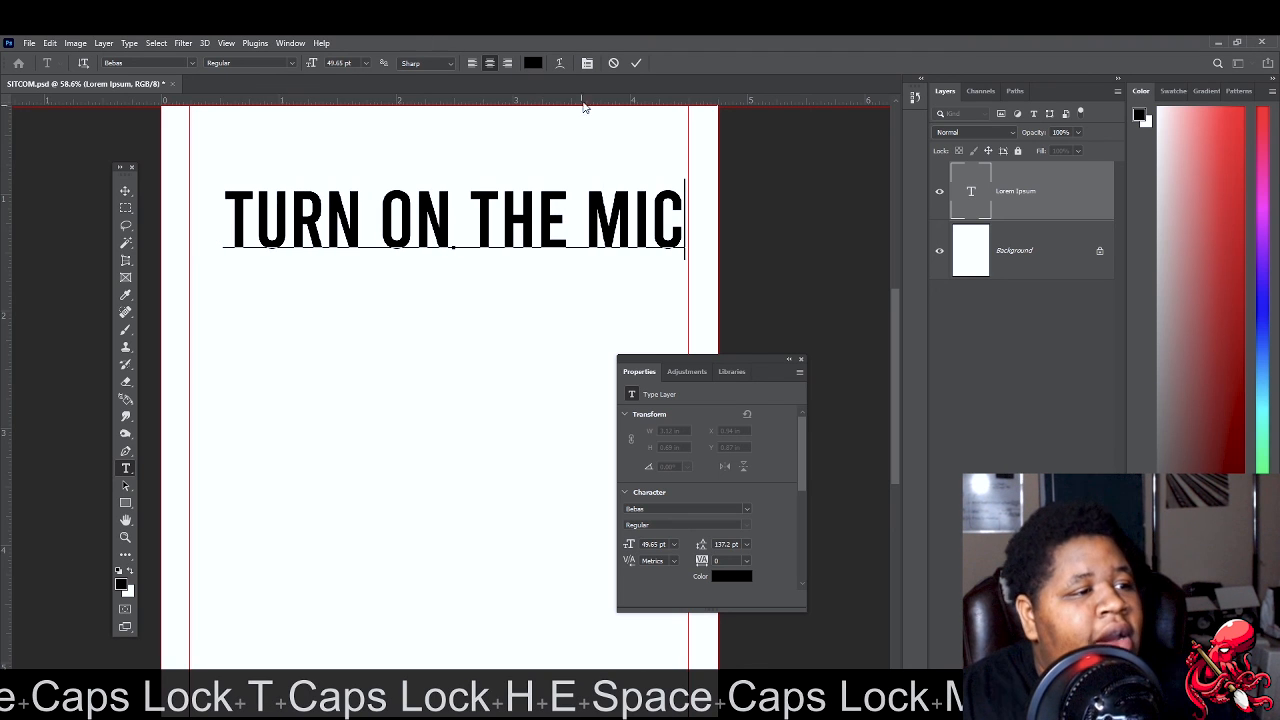
click(636, 63)
- Move the TURN ON THE MIC heading about 0.13 in to the left and deselect its layer
key(v)
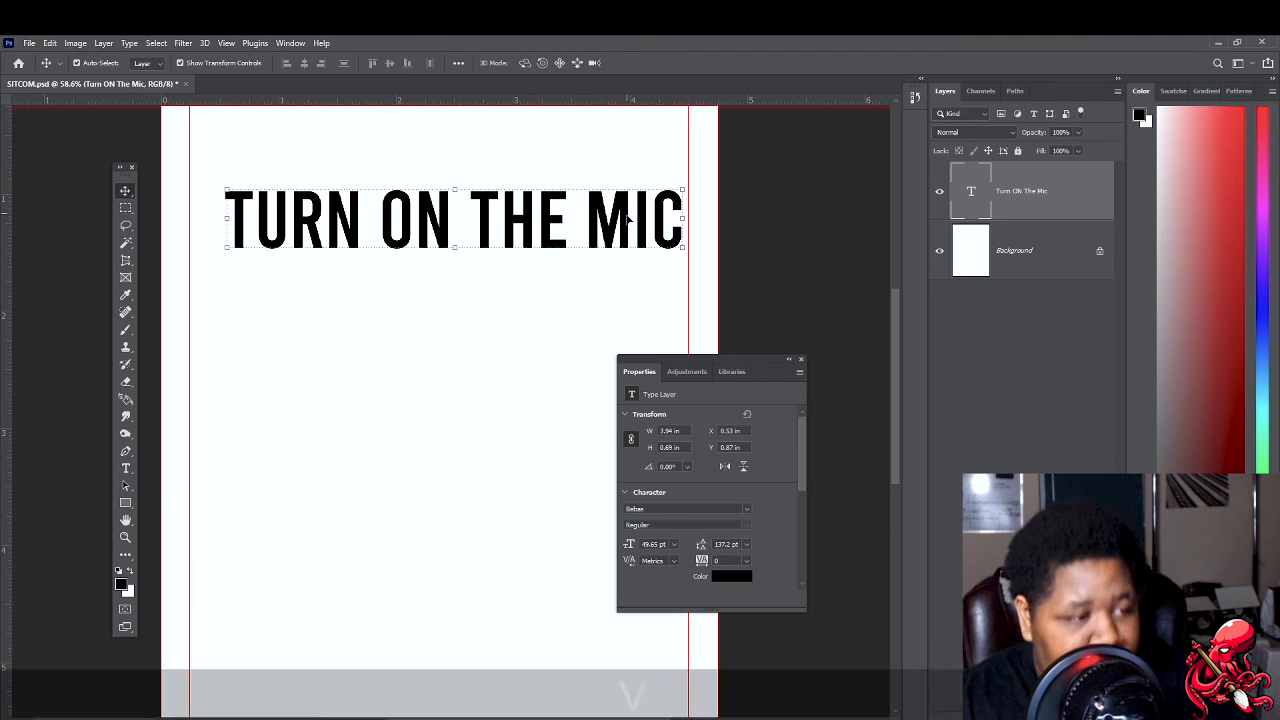
drag(620, 222, 604, 220)
ctrl+click(1008, 208)
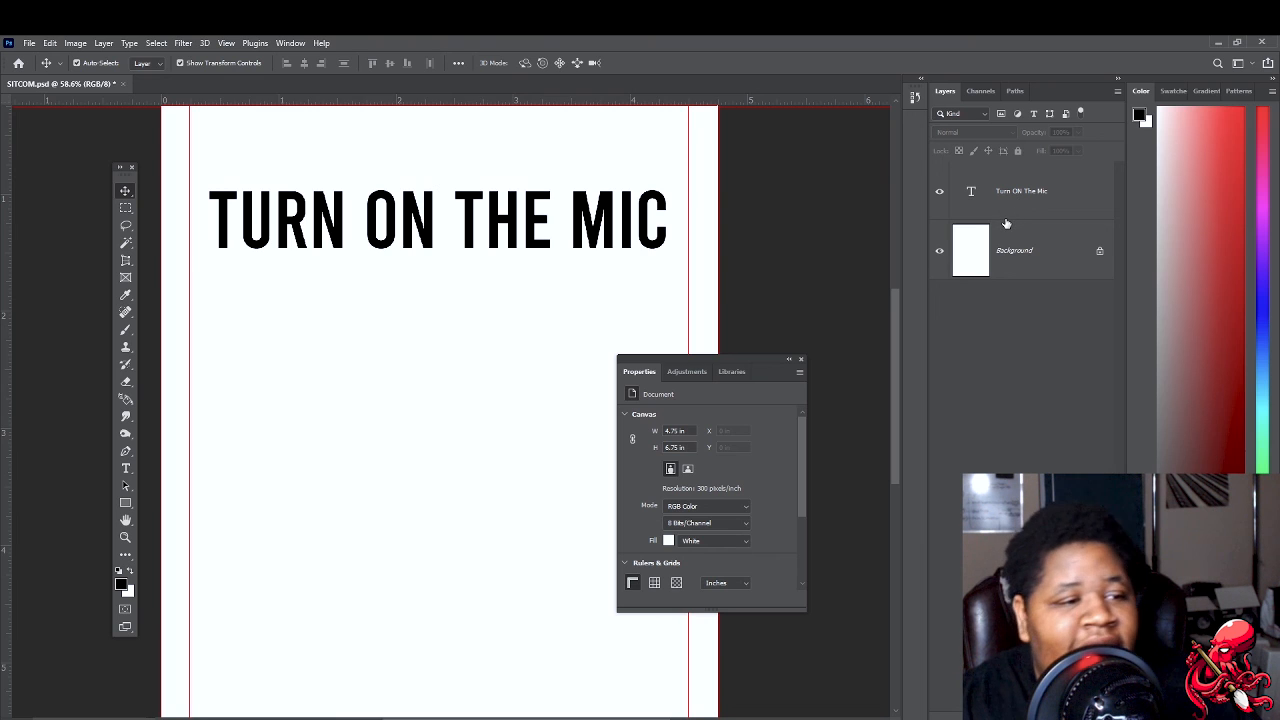
- Add a Gradient Overlay effect to the Turn ON The Mic text layer, keeping the heading in view
right_click(970, 195)
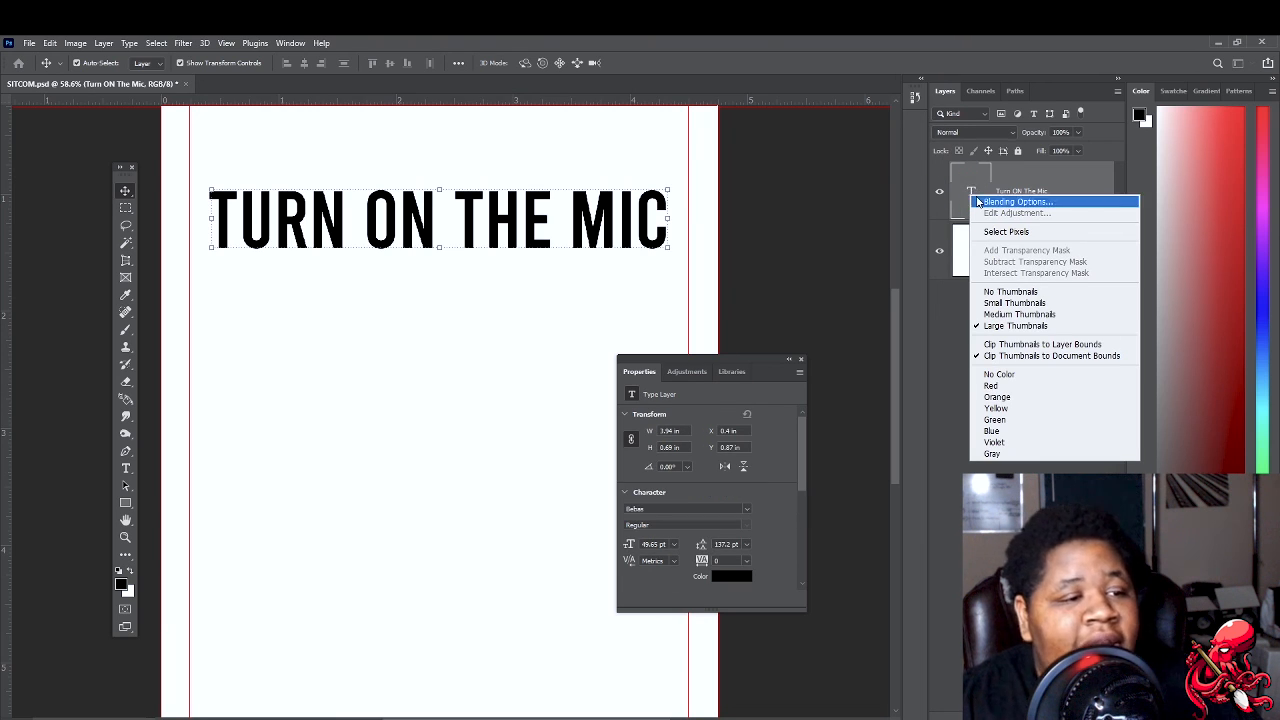
click(995, 203)
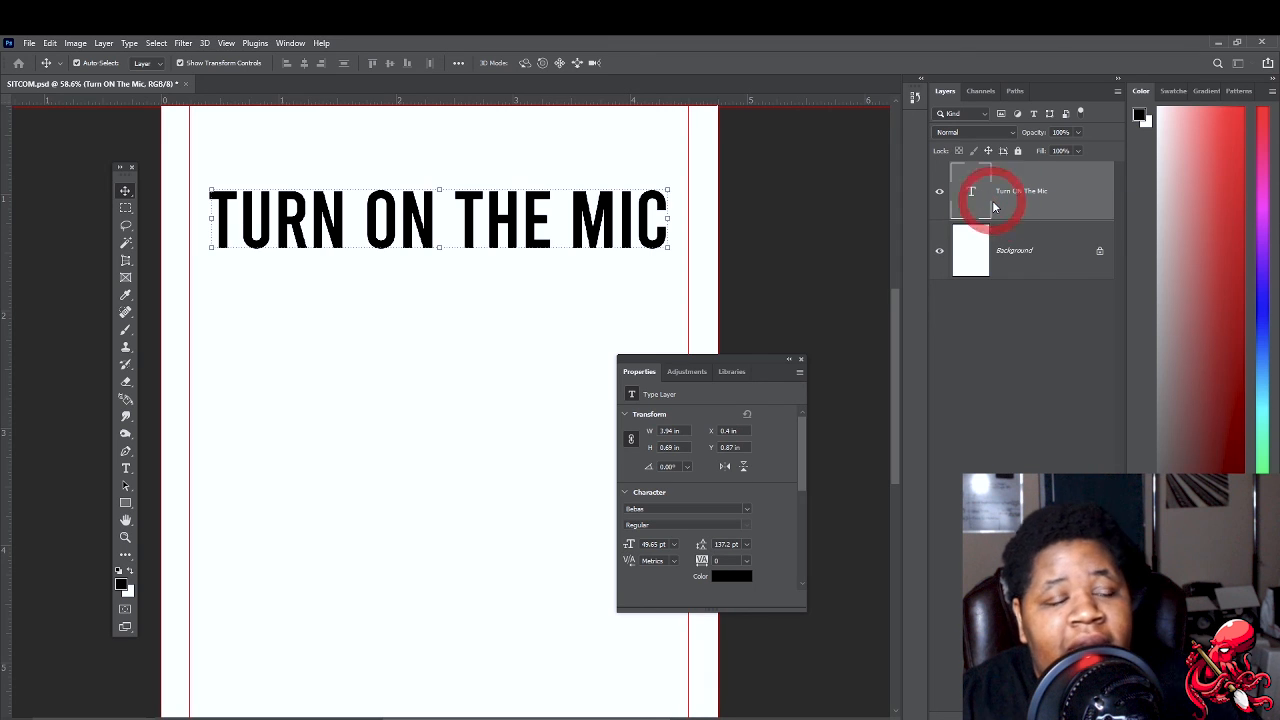
key(space)
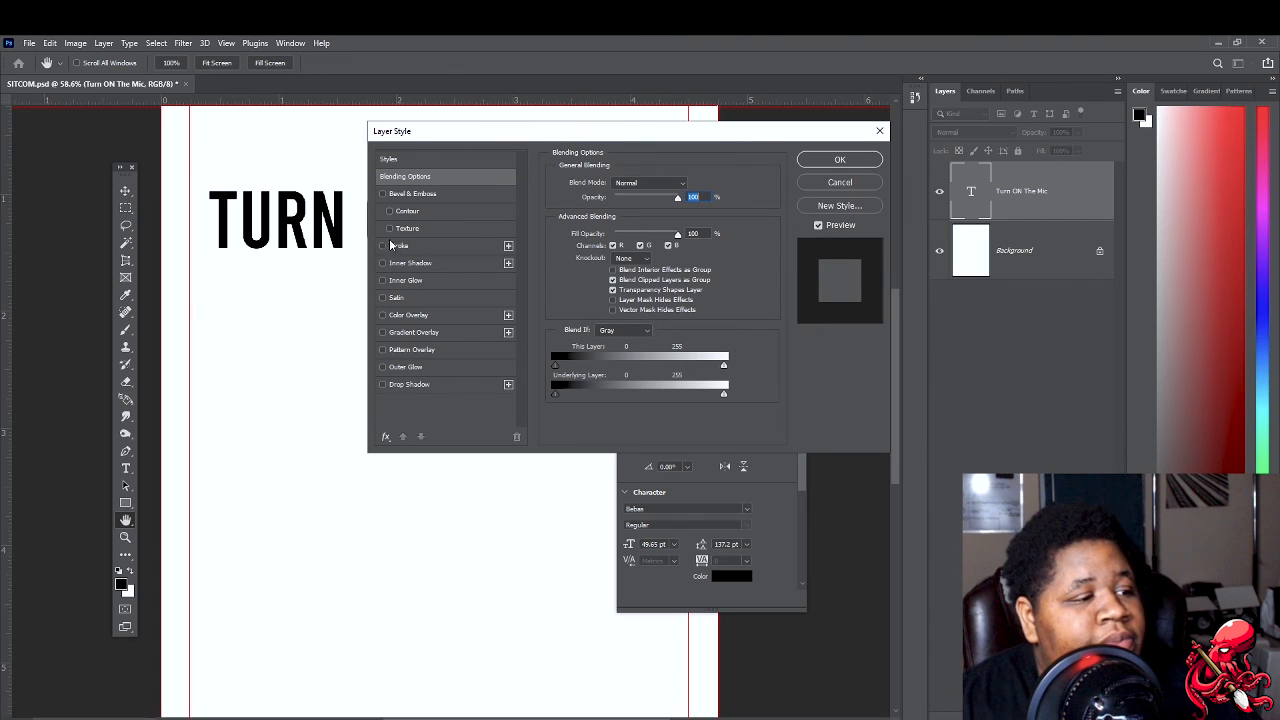
click(384, 333)
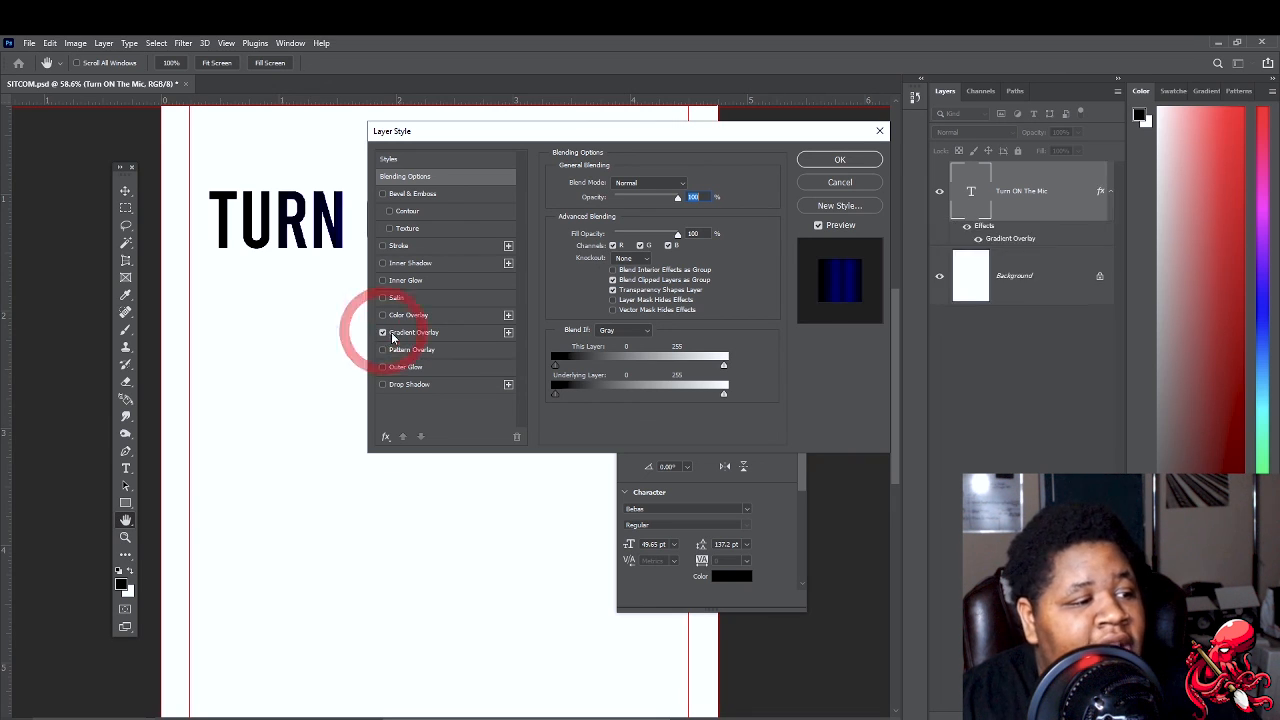
click(441, 332)
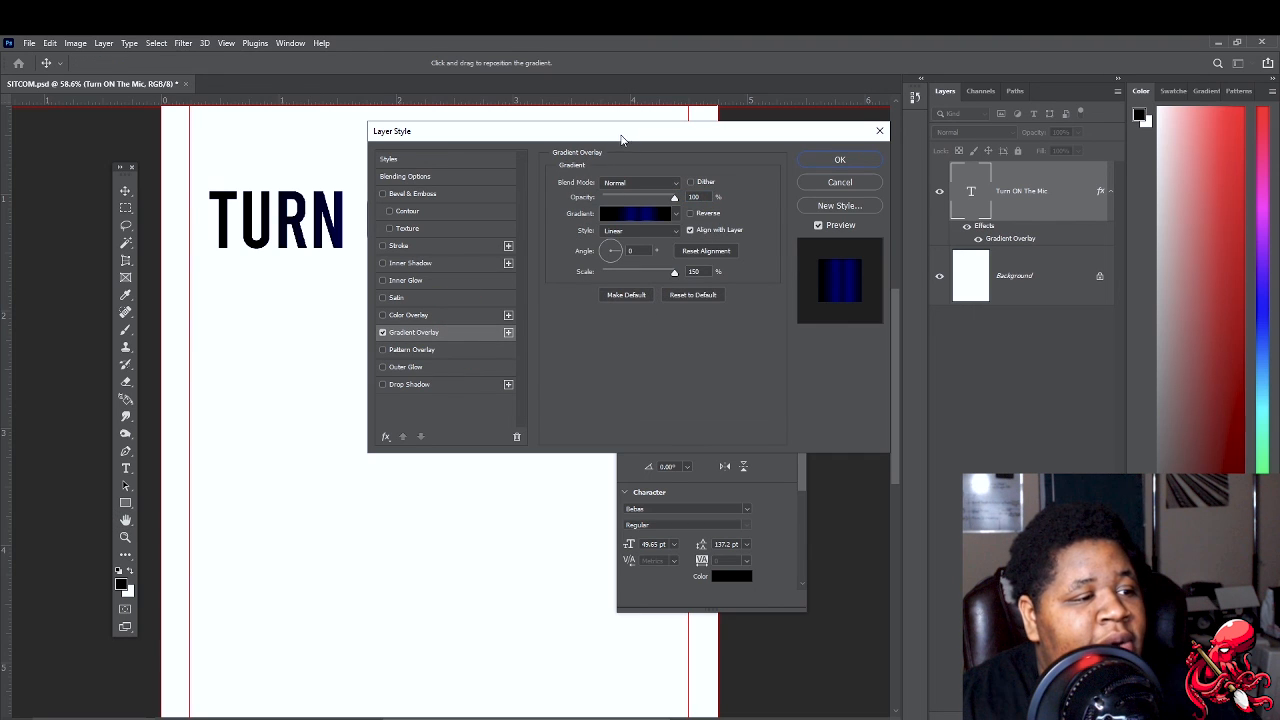
drag(621, 140, 507, 285)
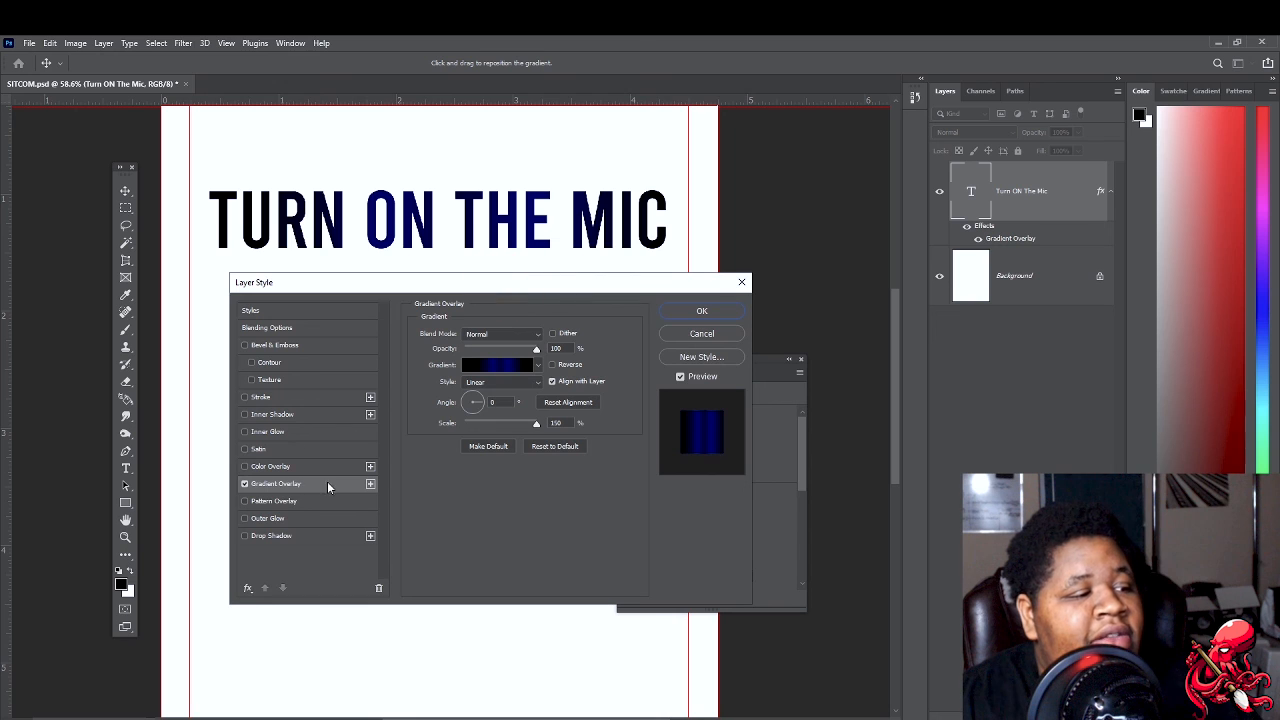
click(244, 484)
click(245, 485)
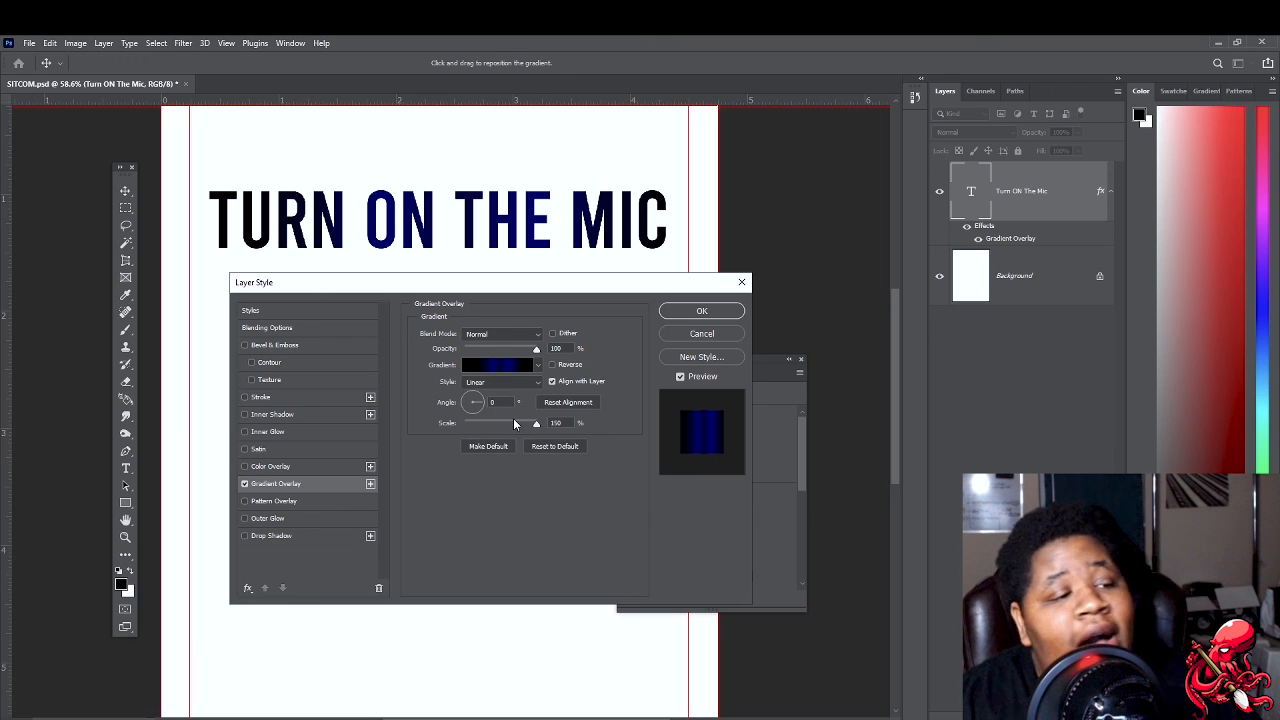
- Apply the Pink_16 preset from the Pinks group to the gradient overlay and preview the gradient reversed
click(515, 367)
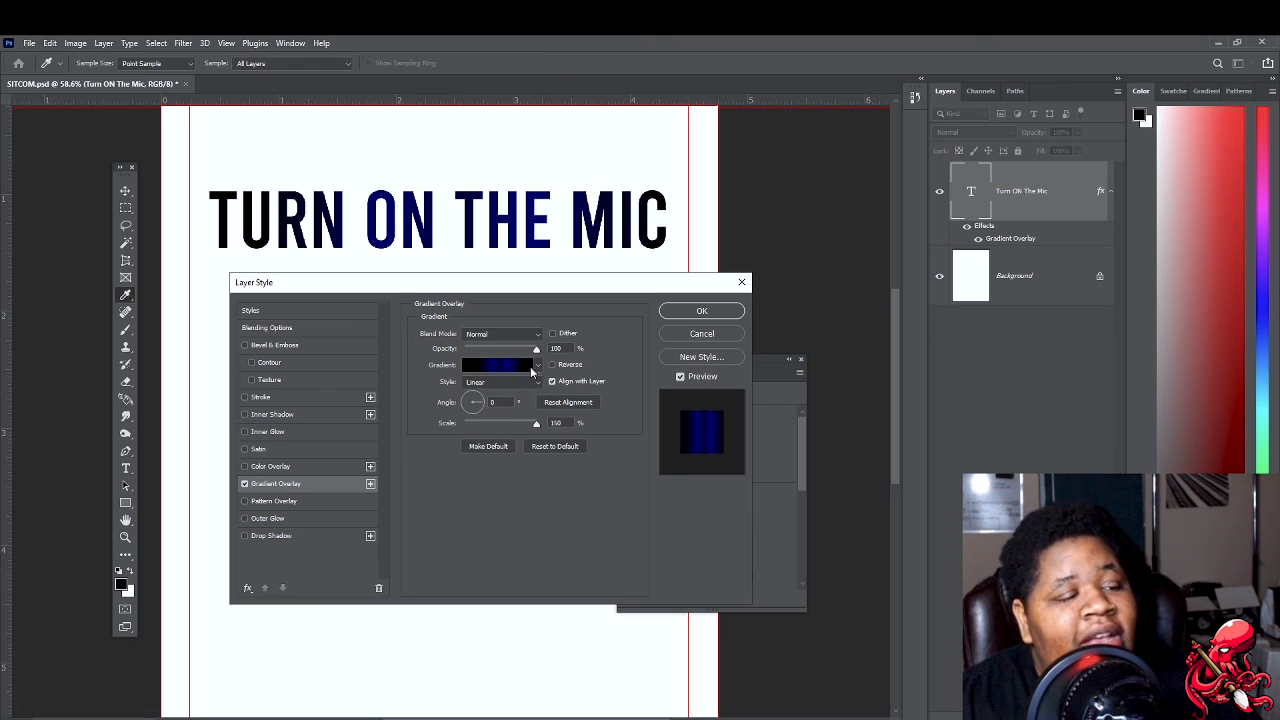
drag(1278, 215, 709, 298)
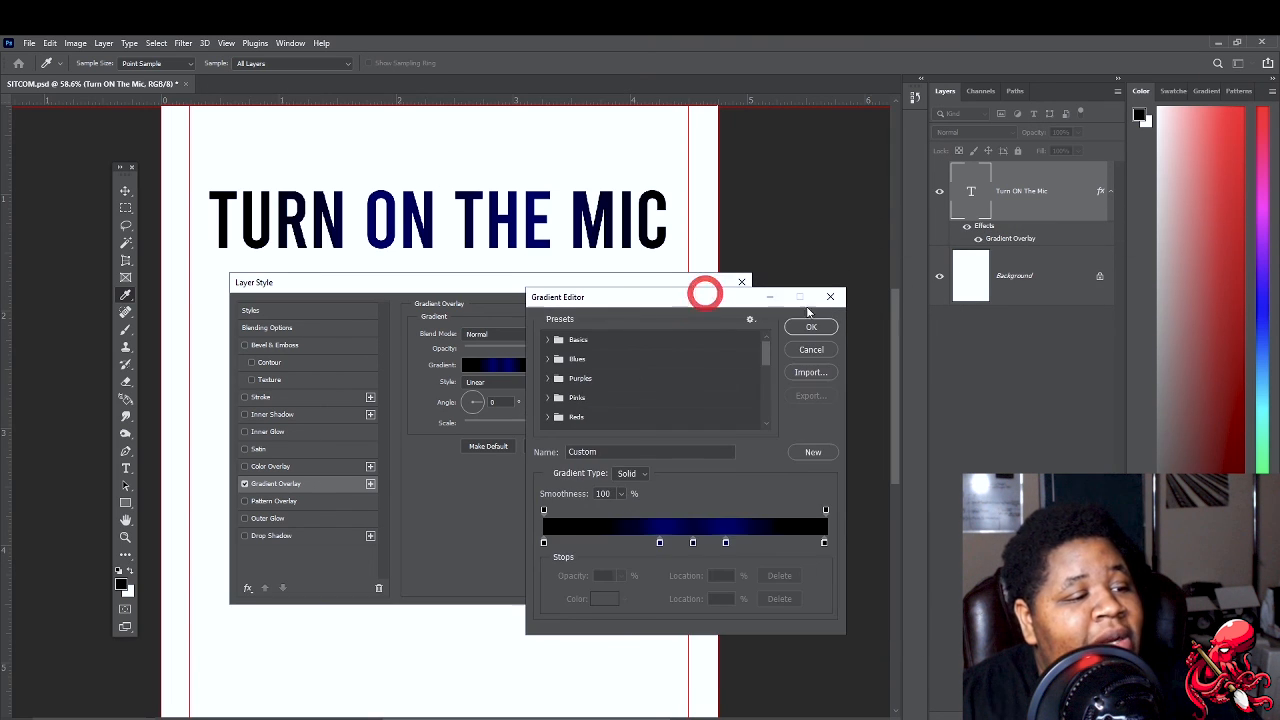
scroll(612, 395, down, 5)
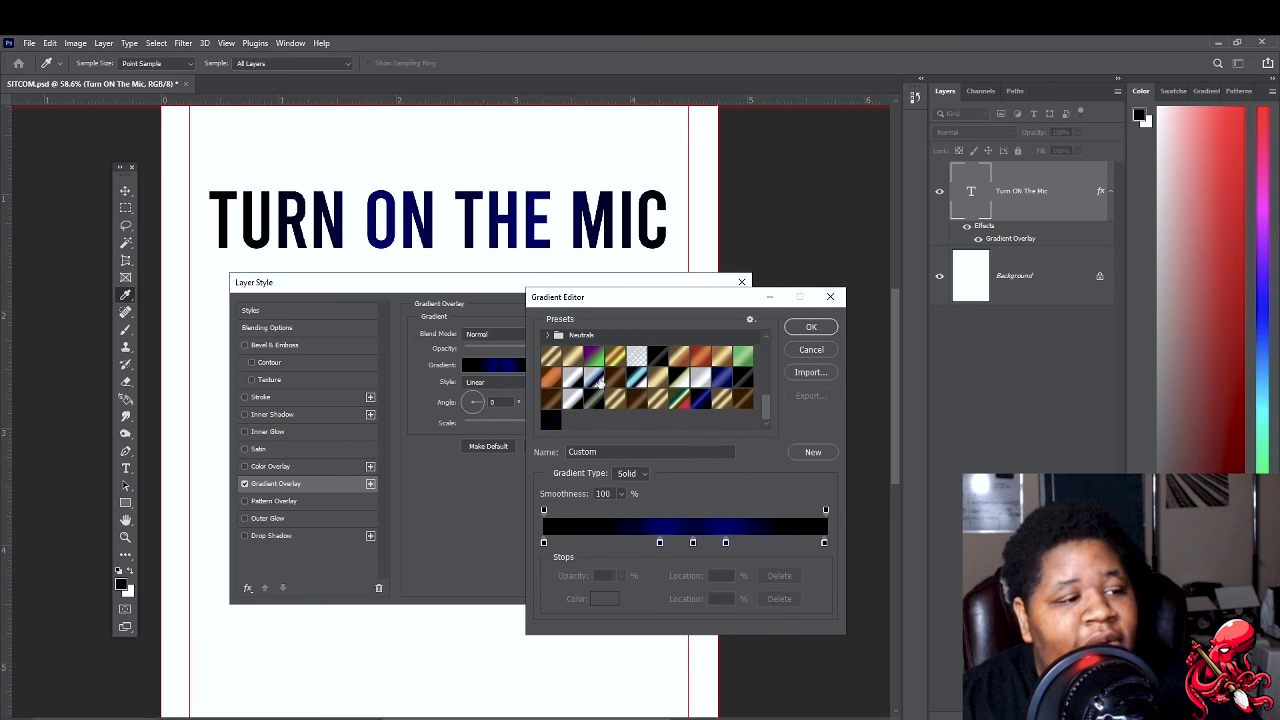
scroll(640, 420, up, 3)
scroll(638, 420, up, 5)
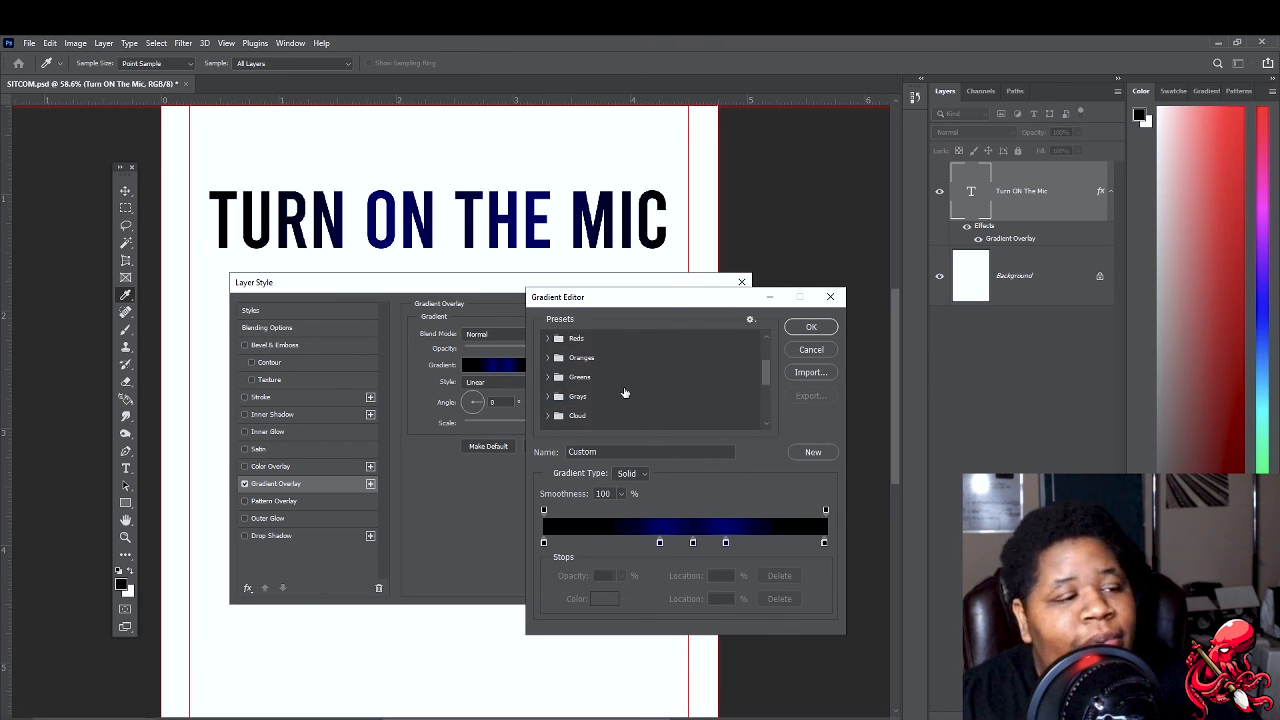
click(554, 352)
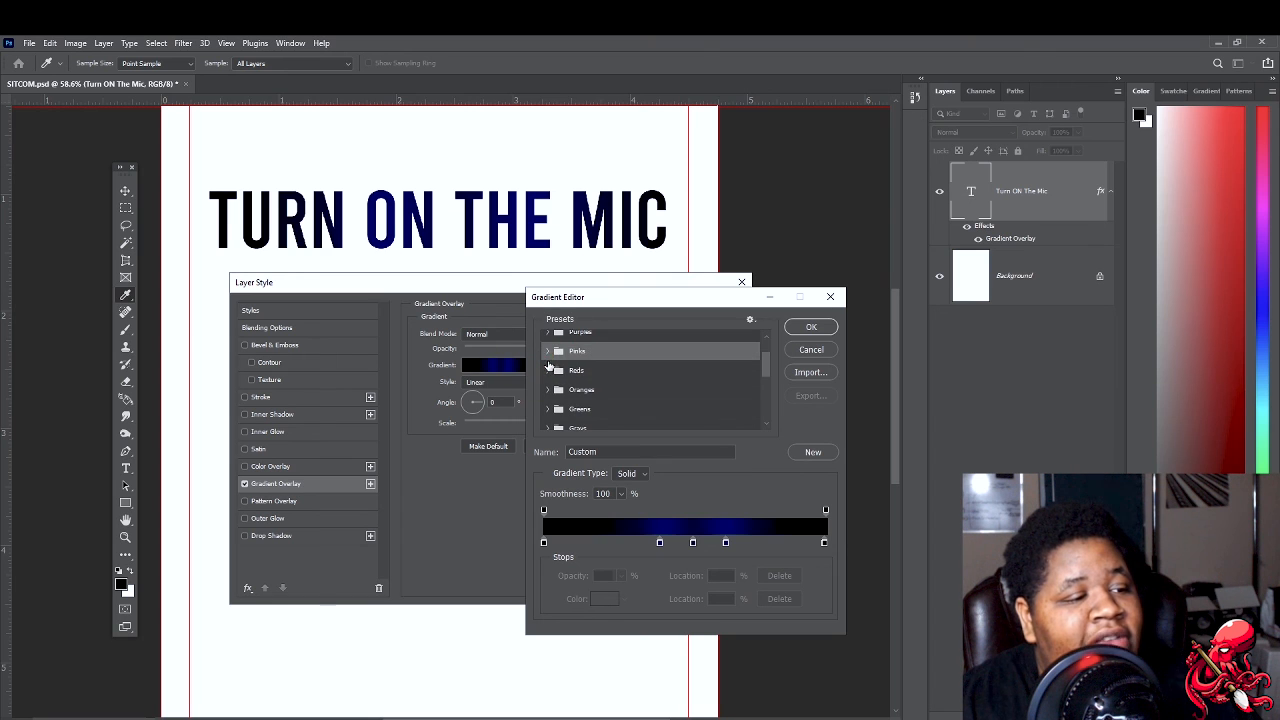
click(548, 351)
click(692, 392)
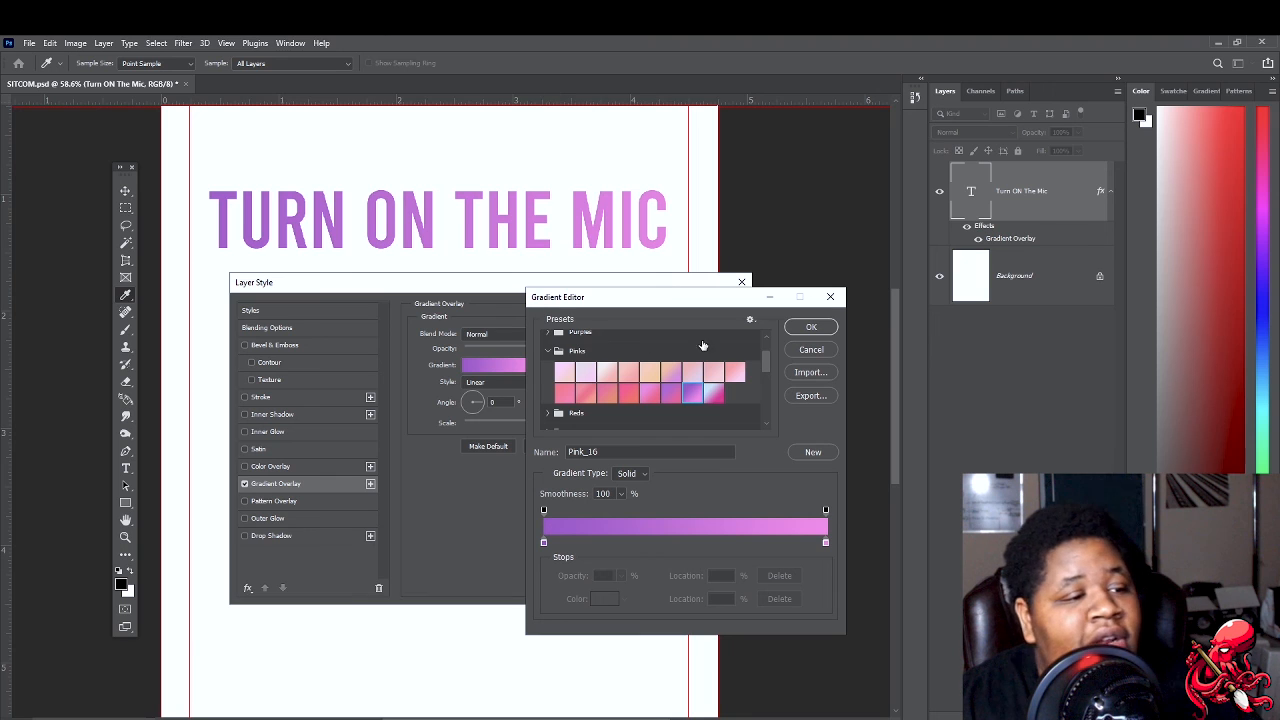
click(810, 330)
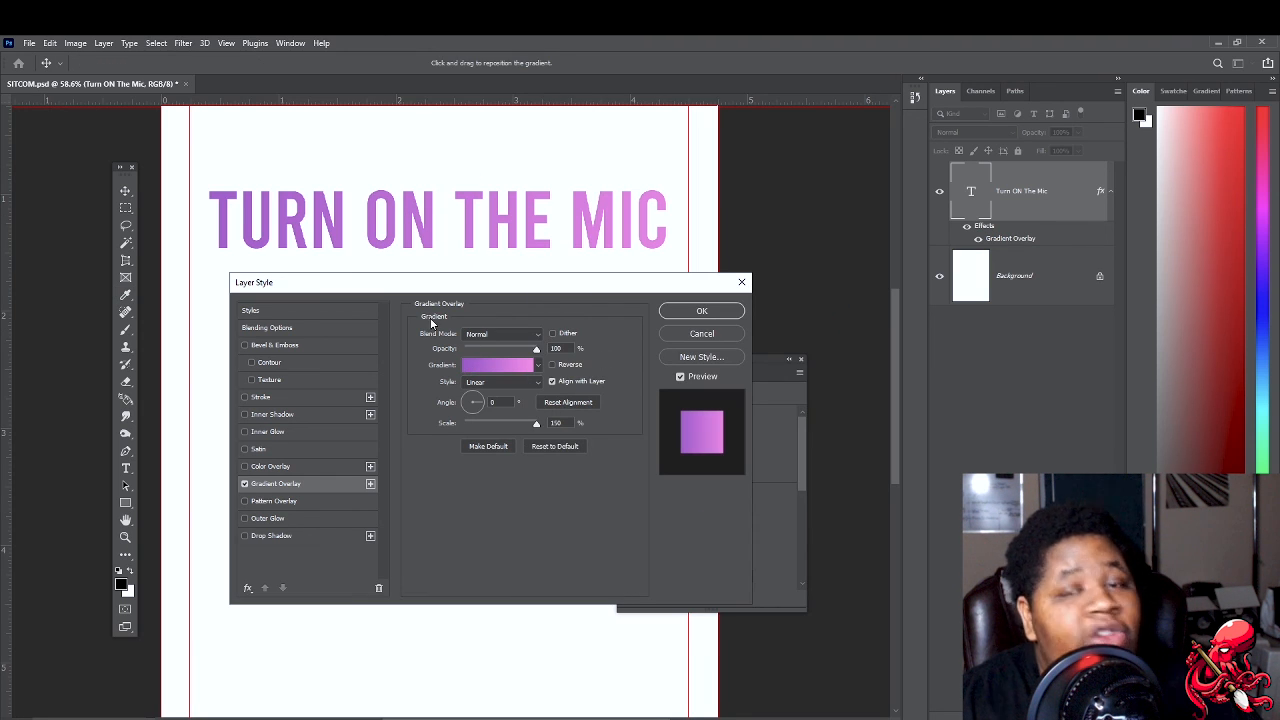
click(552, 364)
click(552, 364)
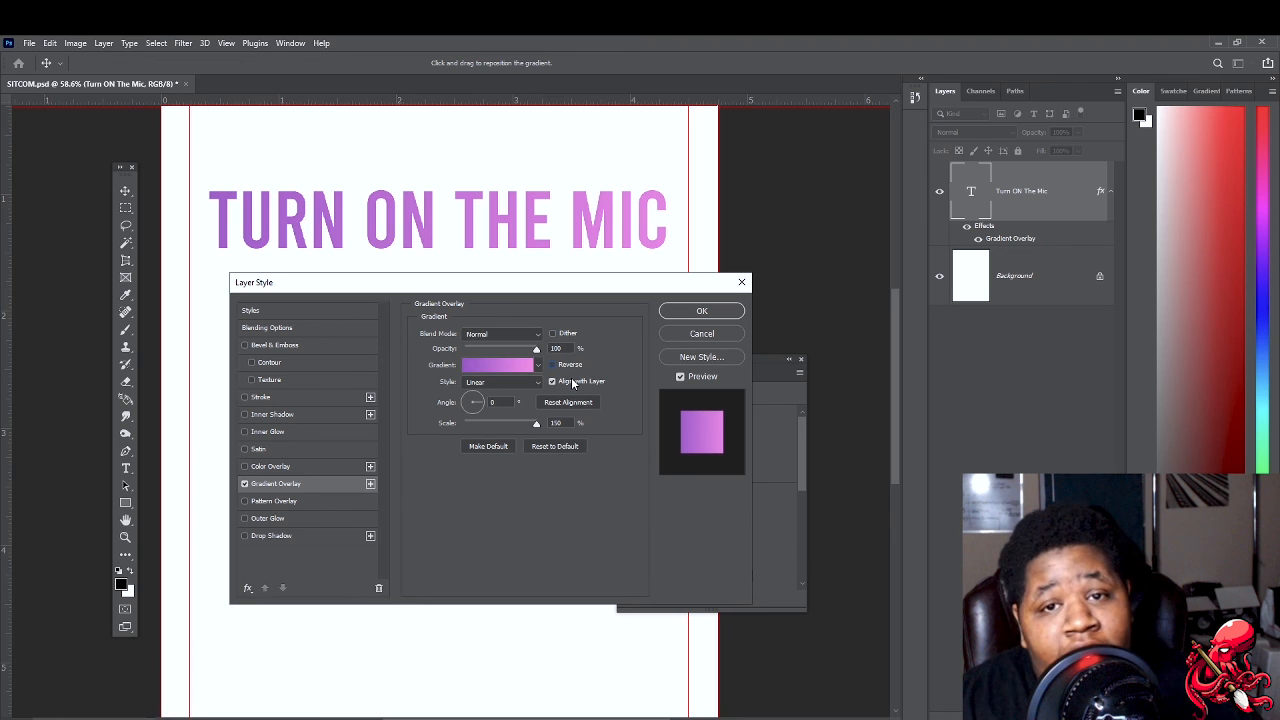
- Add a third color stop at 52% to the heading's overlay gradient, between the purple and pink end stops
click(490, 366)
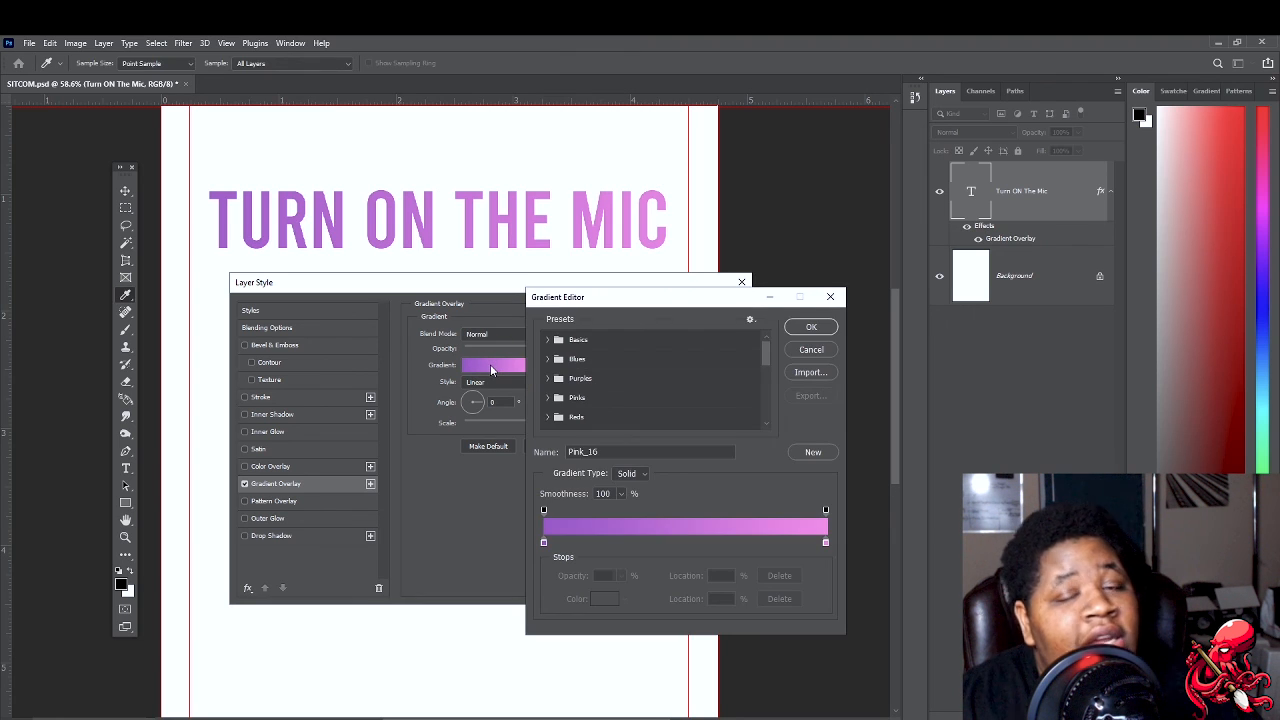
drag(660, 296, 452, 352)
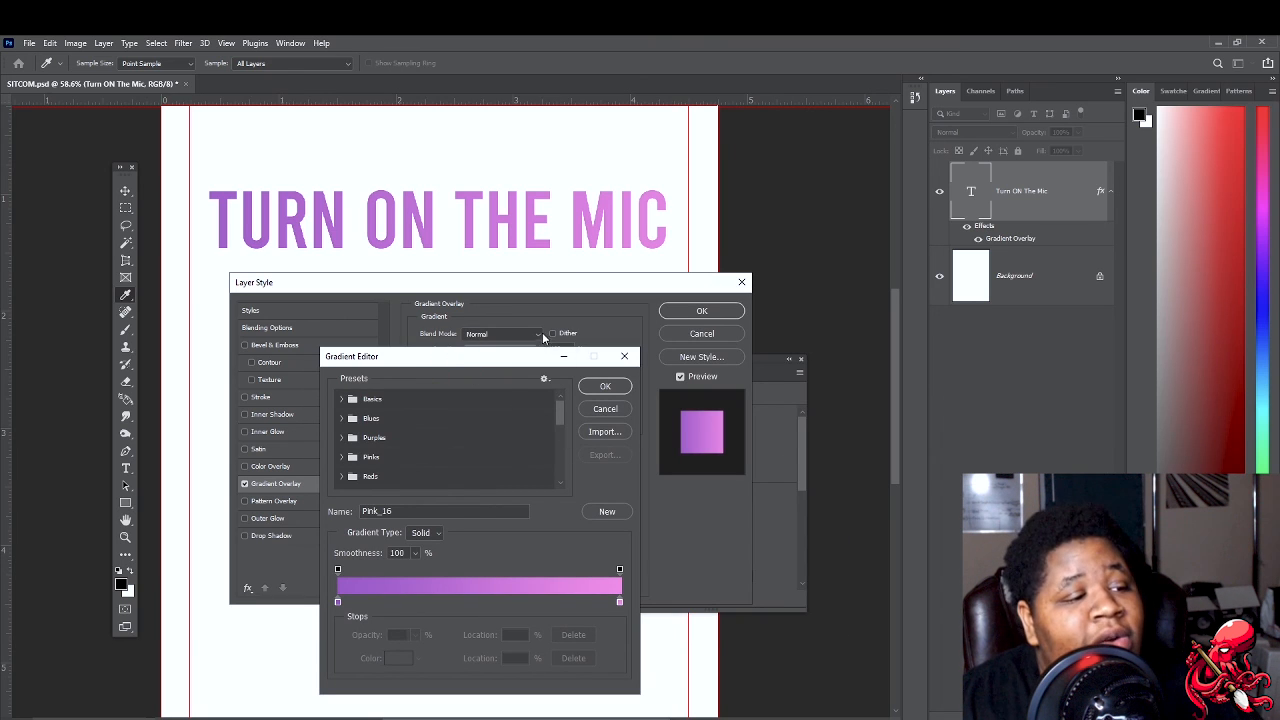
drag(525, 366, 547, 311)
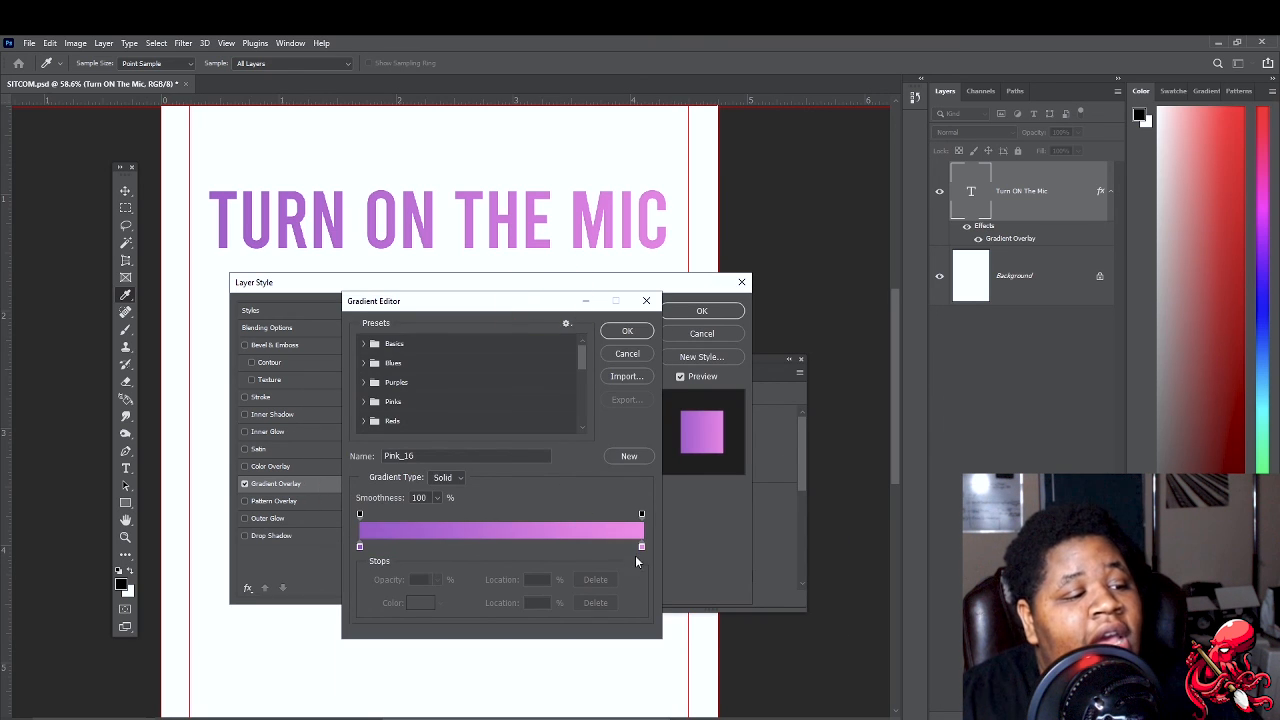
mouse_move(641, 546)
mouse_down()
mouse_move(606, 547)
mouse_move(641, 546)
mouse_up()
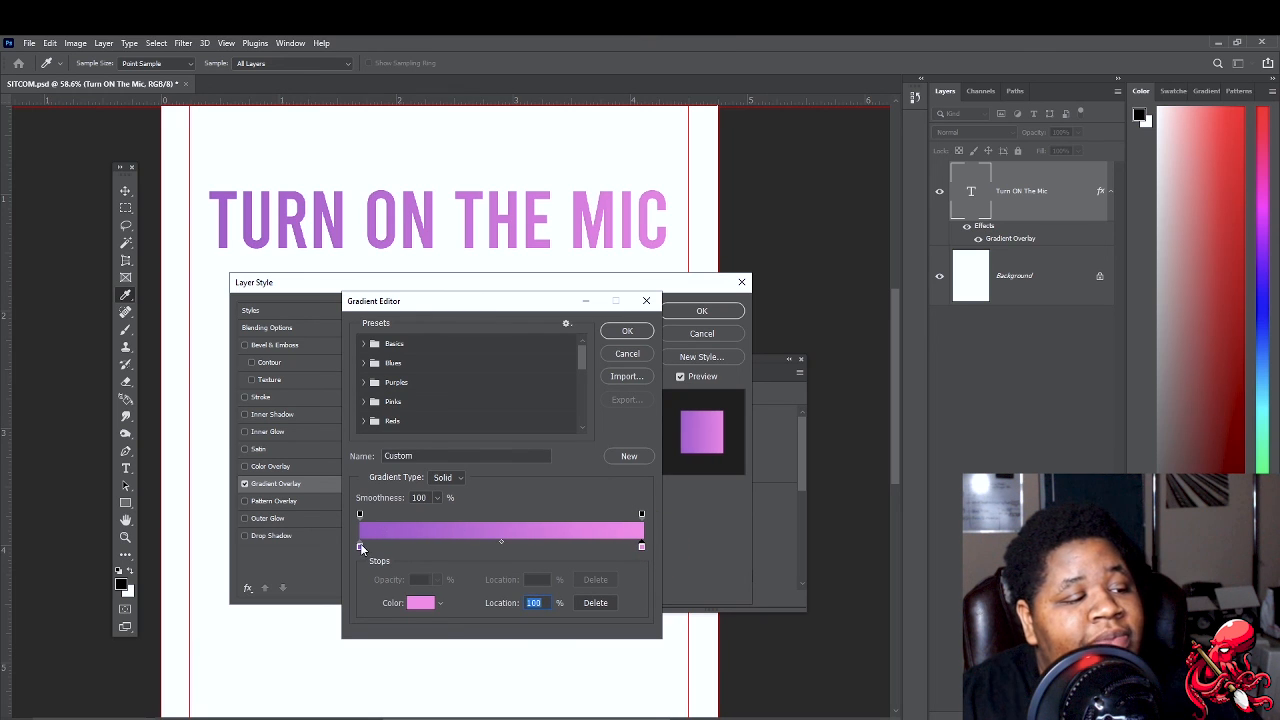
mouse_move(360, 545)
mouse_down()
mouse_move(411, 544)
mouse_move(350, 546)
mouse_up()
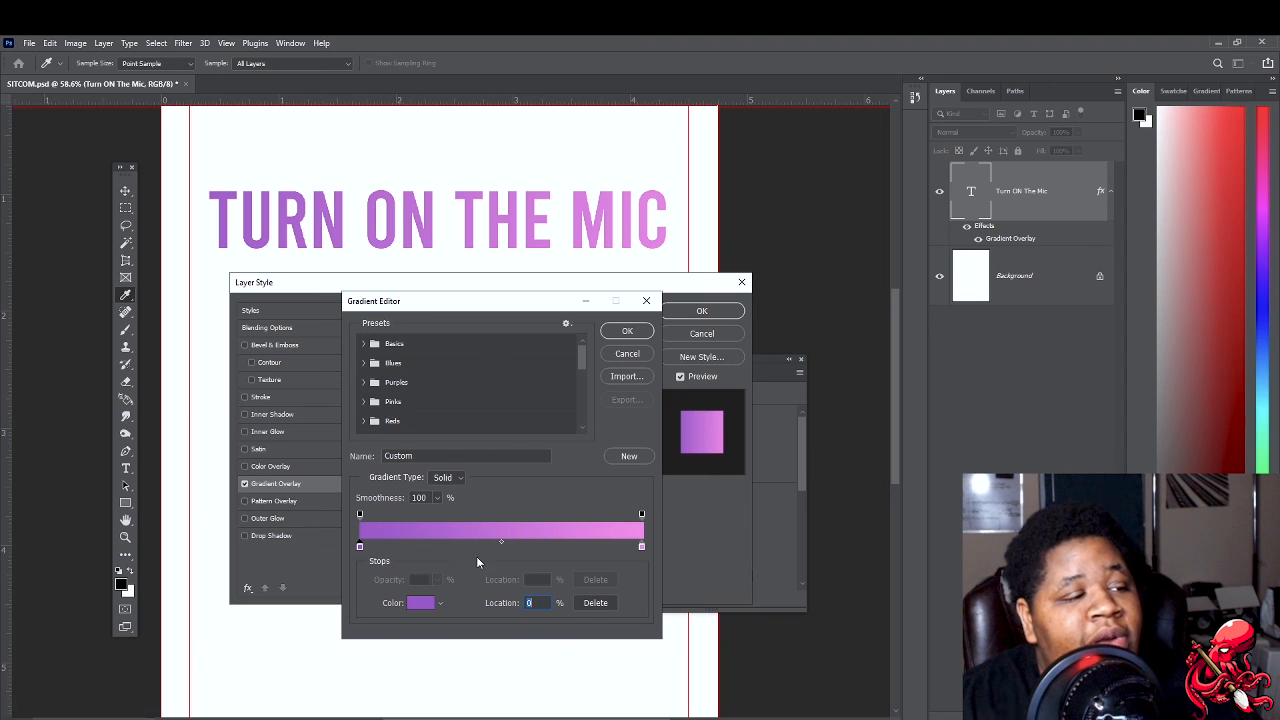
mouse_move(641, 546)
mouse_down()
mouse_move(549, 549)
mouse_move(644, 552)
mouse_up()
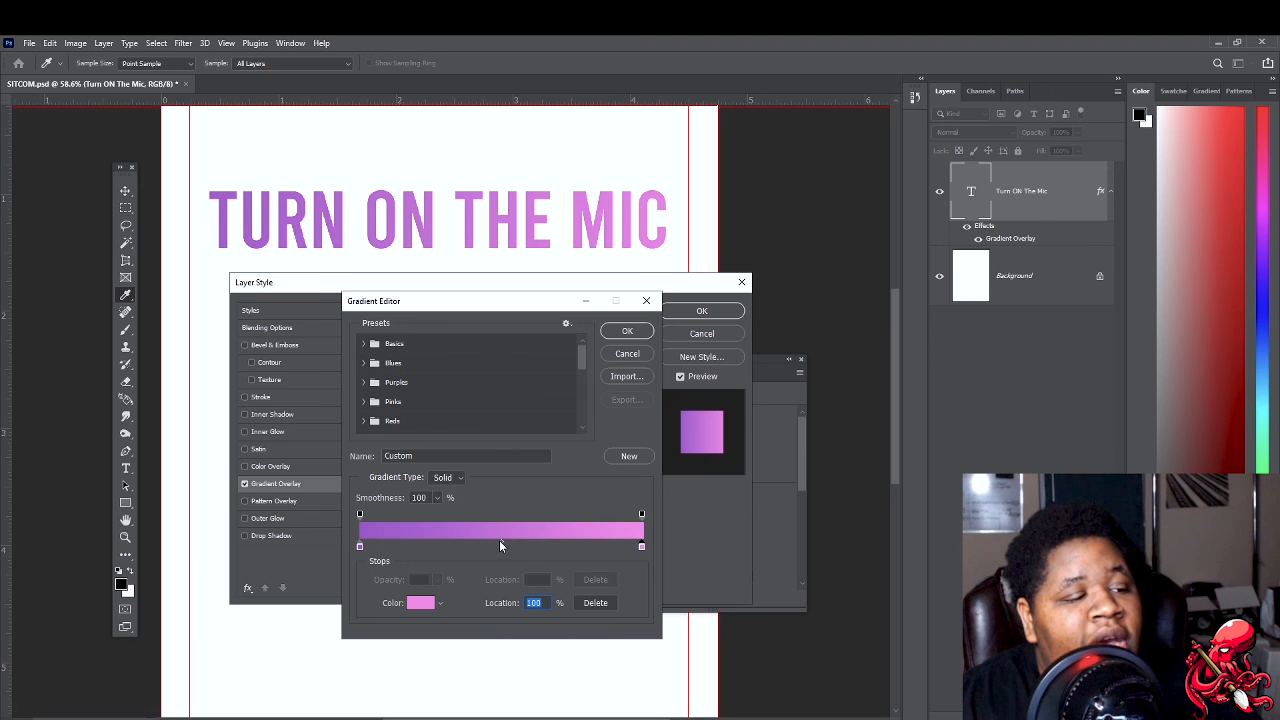
mouse_move(504, 546)
mouse_down()
mouse_move(554, 546)
mouse_move(506, 548)
mouse_up()
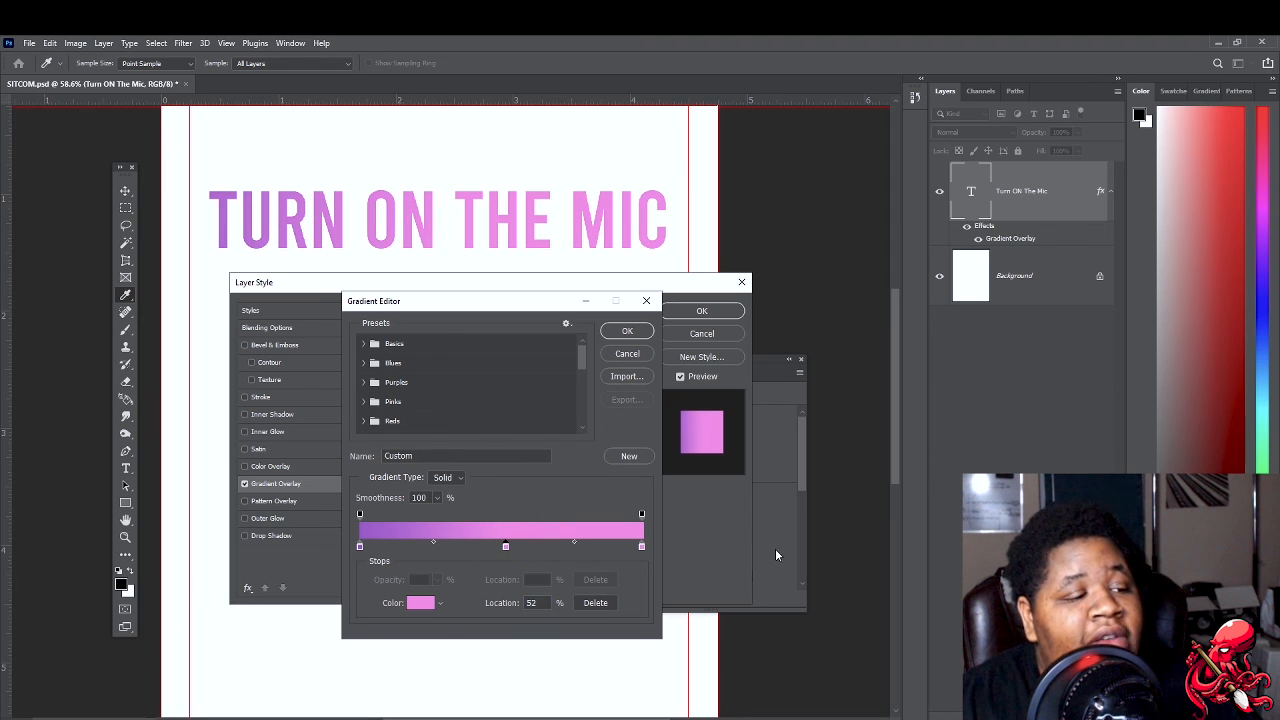
- Set the color of the 52% gradient stop to bright green 06ff00
drag(729, 292, 806, 205)
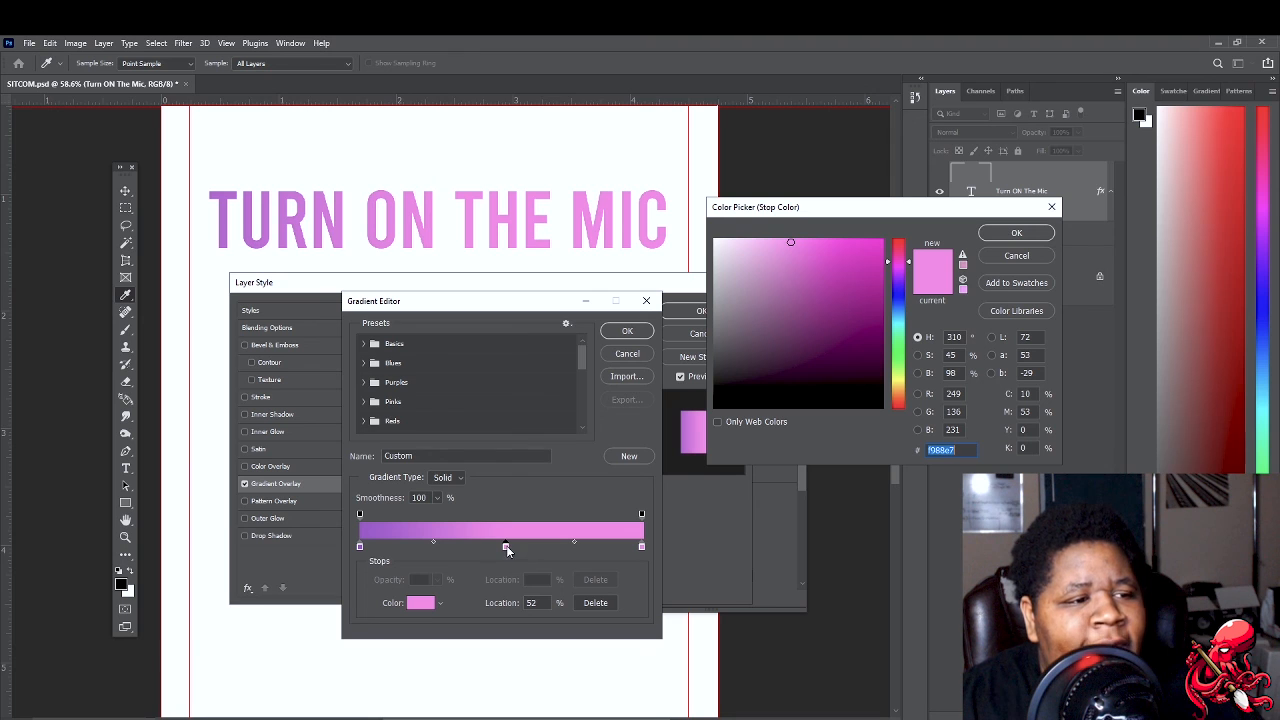
drag(800, 212, 749, 232)
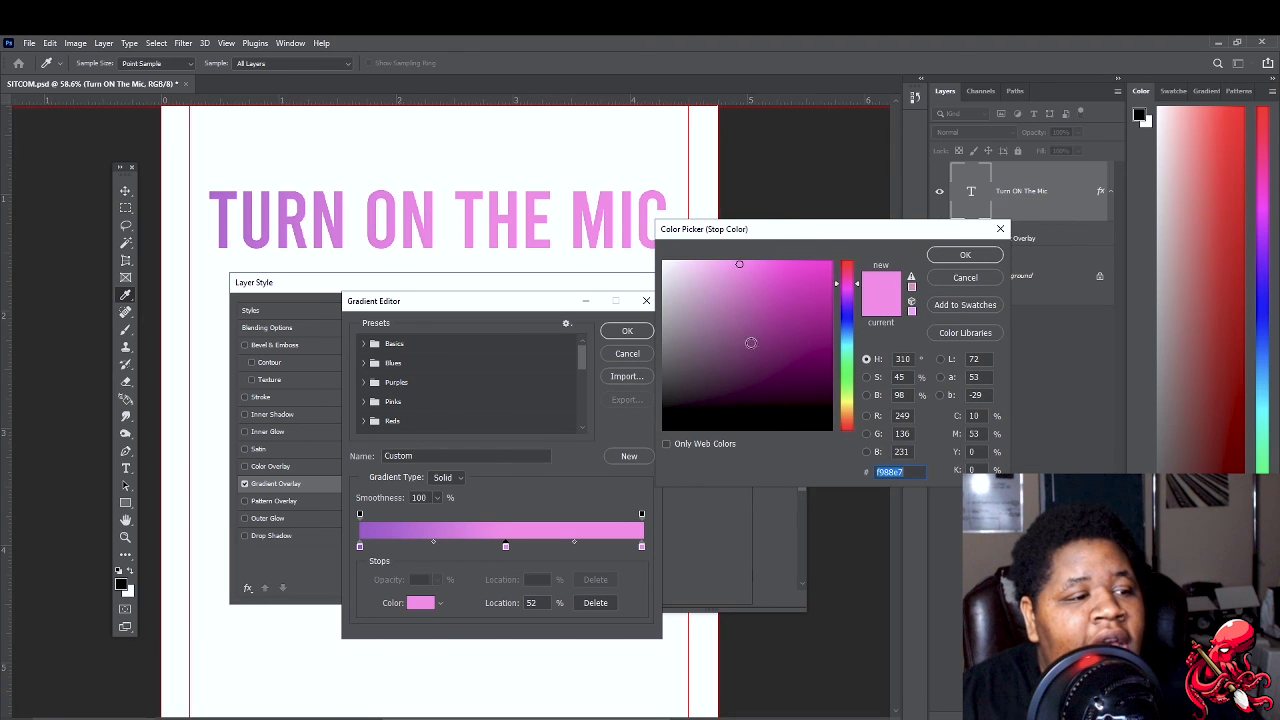
mouse_move(749, 337)
mouse_down()
mouse_move(794, 357)
mouse_move(767, 374)
mouse_move(766, 294)
mouse_move(766, 366)
mouse_move(740, 403)
mouse_move(768, 424)
mouse_move(773, 459)
mouse_up()
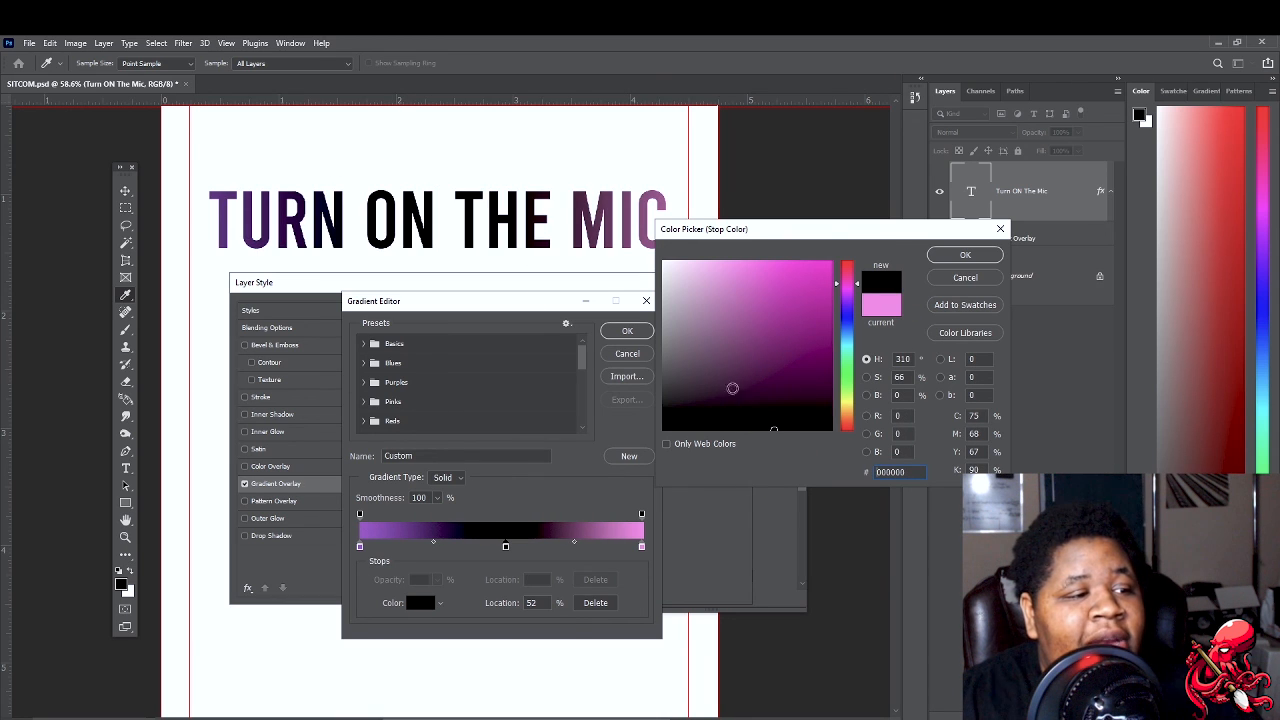
click(791, 340)
drag(791, 340, 832, 250)
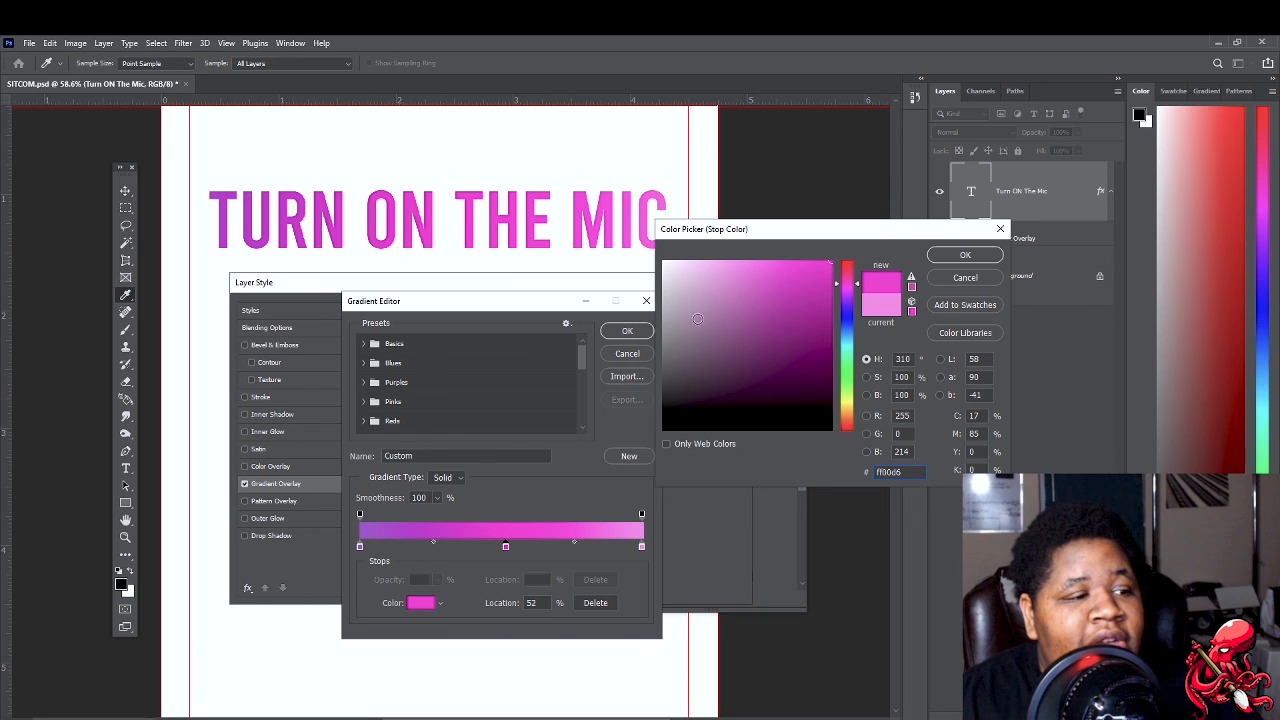
text(037500)
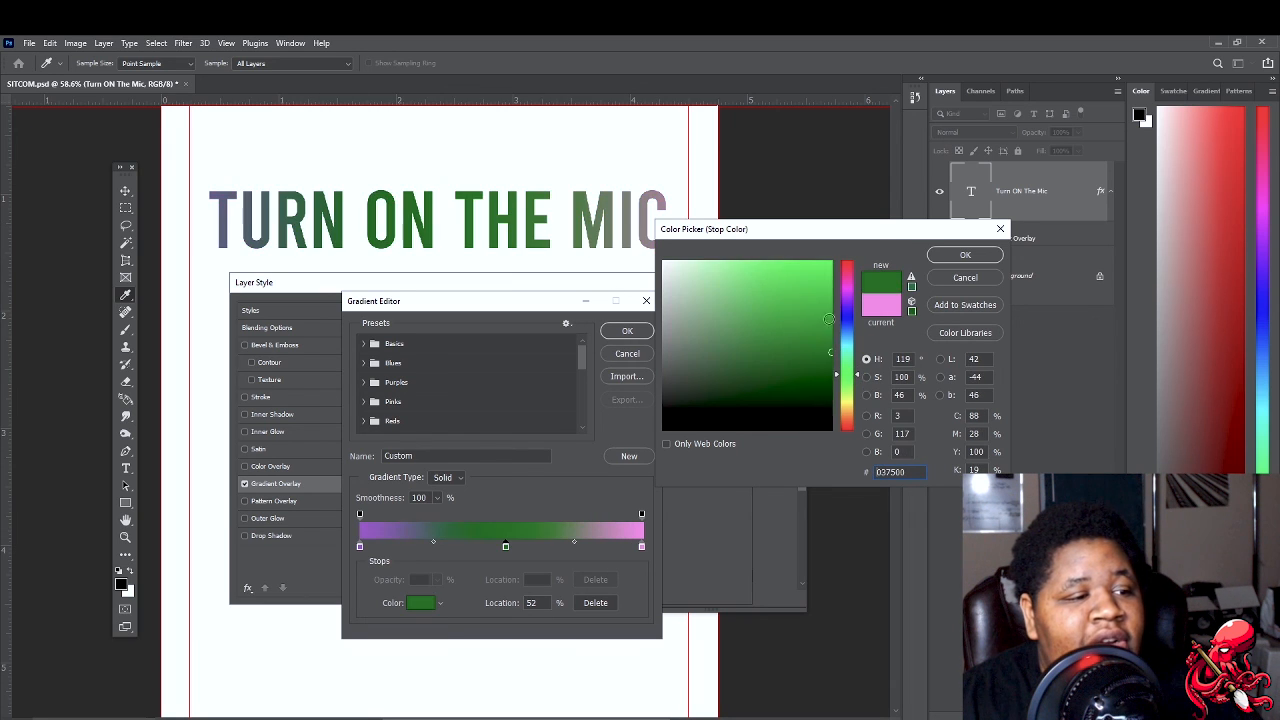
drag(829, 319, 831, 262)
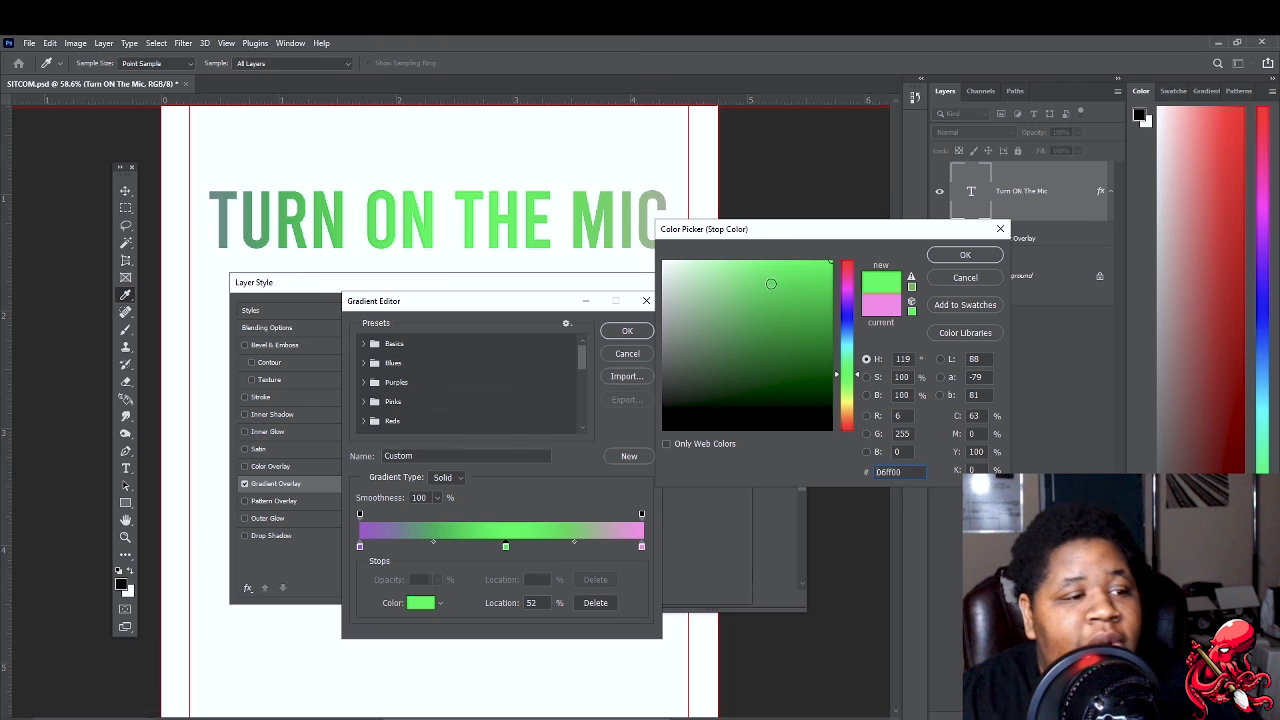
click(965, 256)
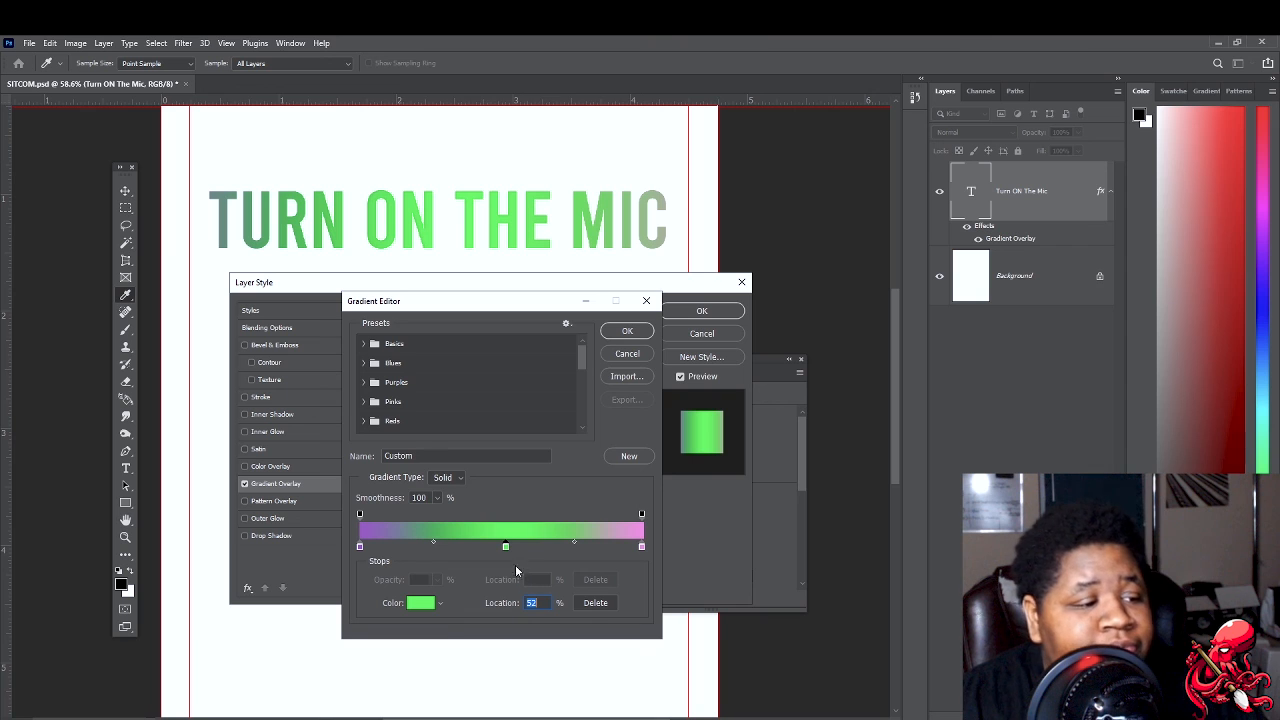
- Change the pink gradient stop at 100% to black, 000000
double_click(641, 546)
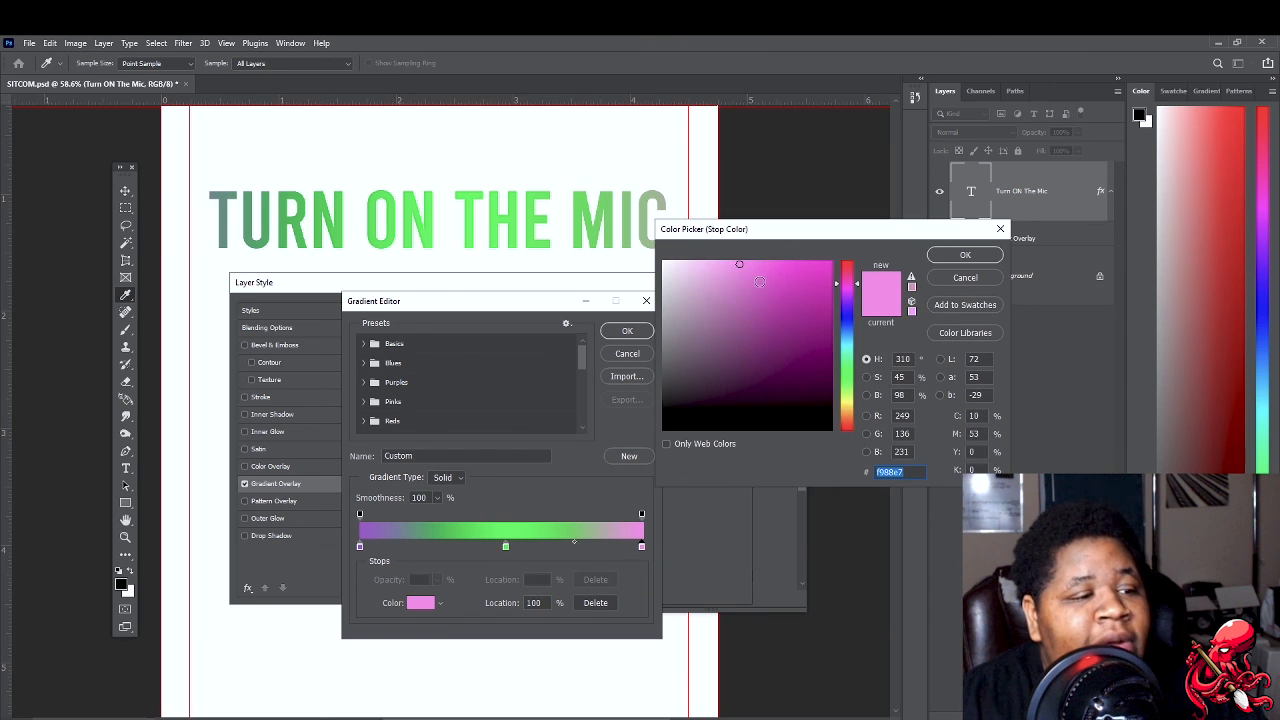
click(501, 217)
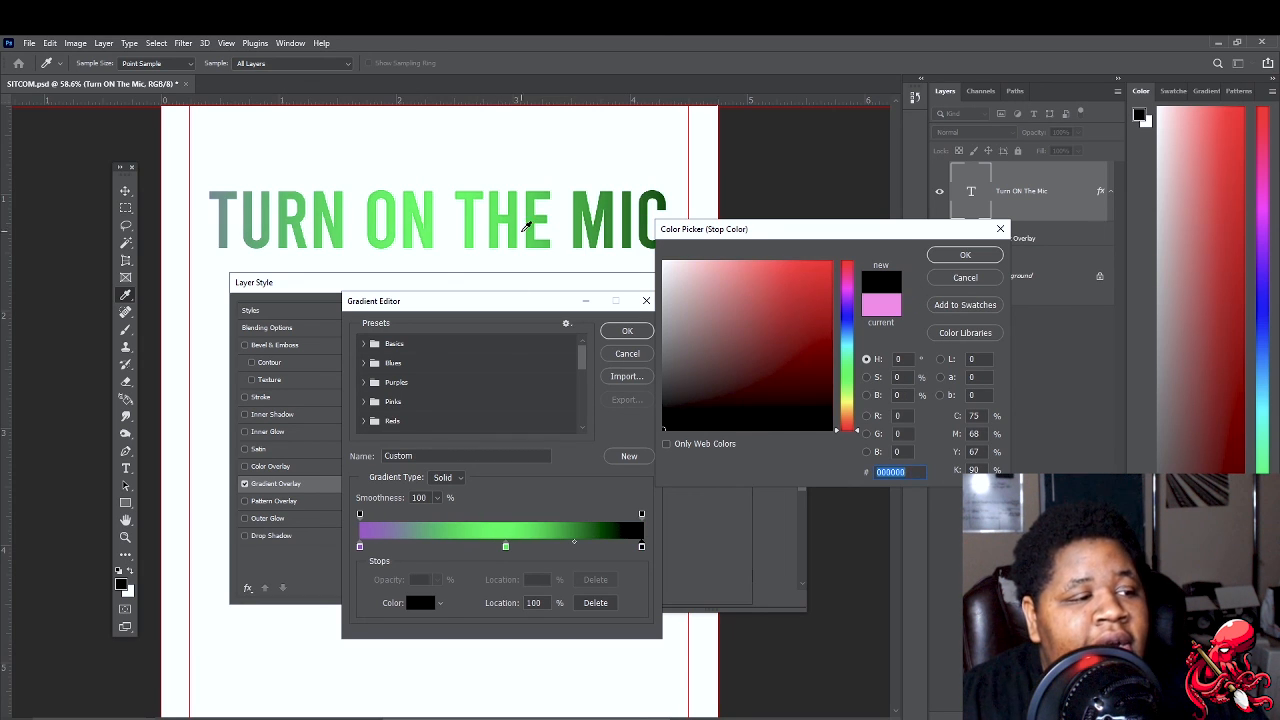
click(531, 224)
click(531, 224)
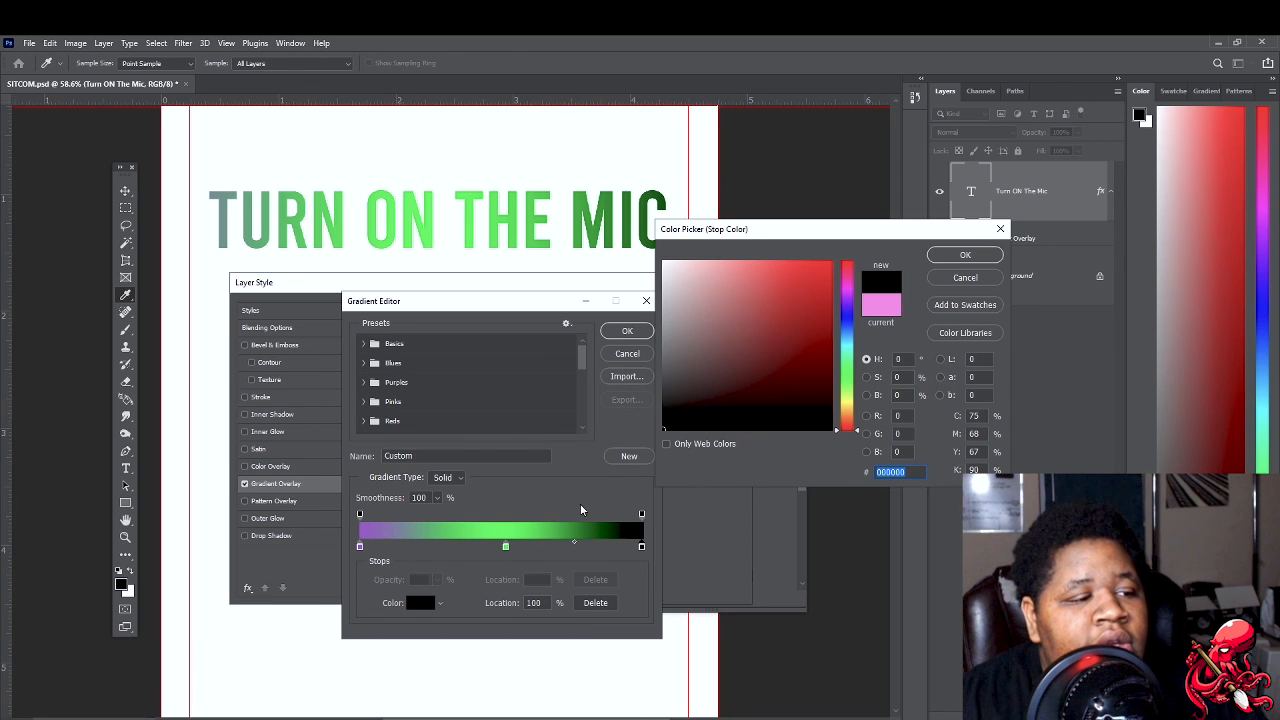
click(965, 255)
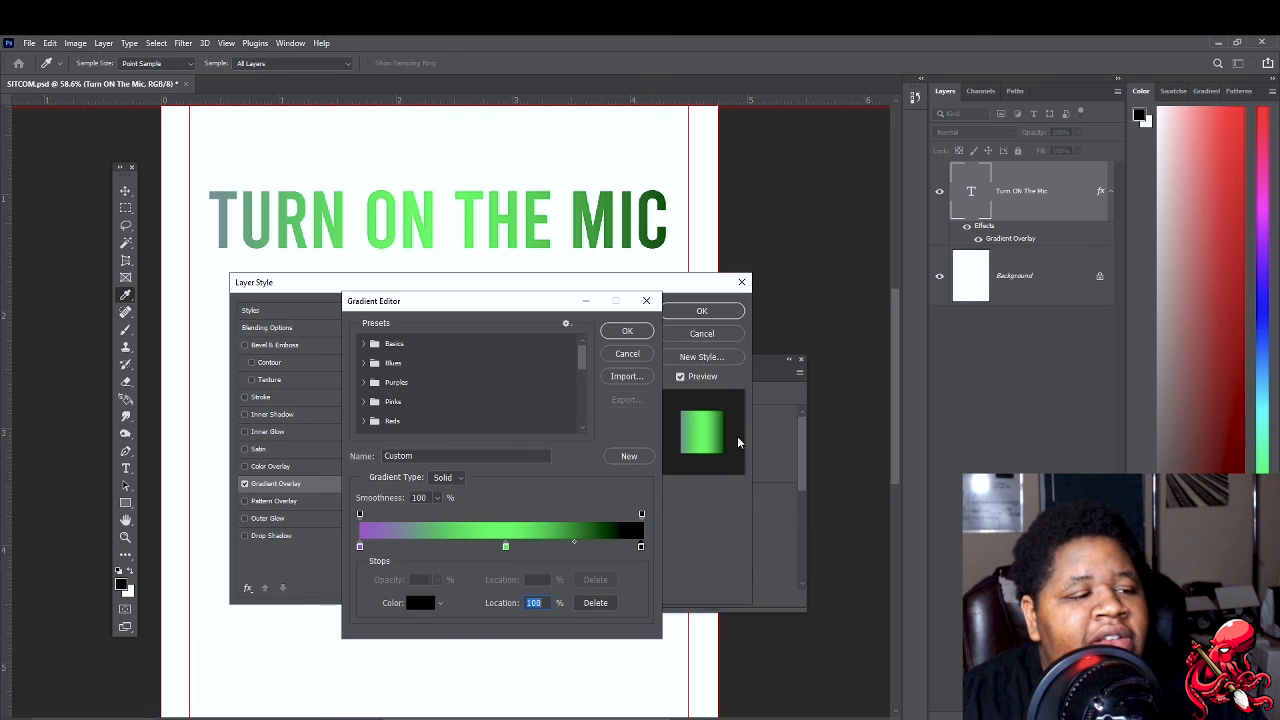
- Change the black gradient stop at 100% to a very dark green, 10290c
double_click(641, 548)
drag(722, 421, 723, 360)
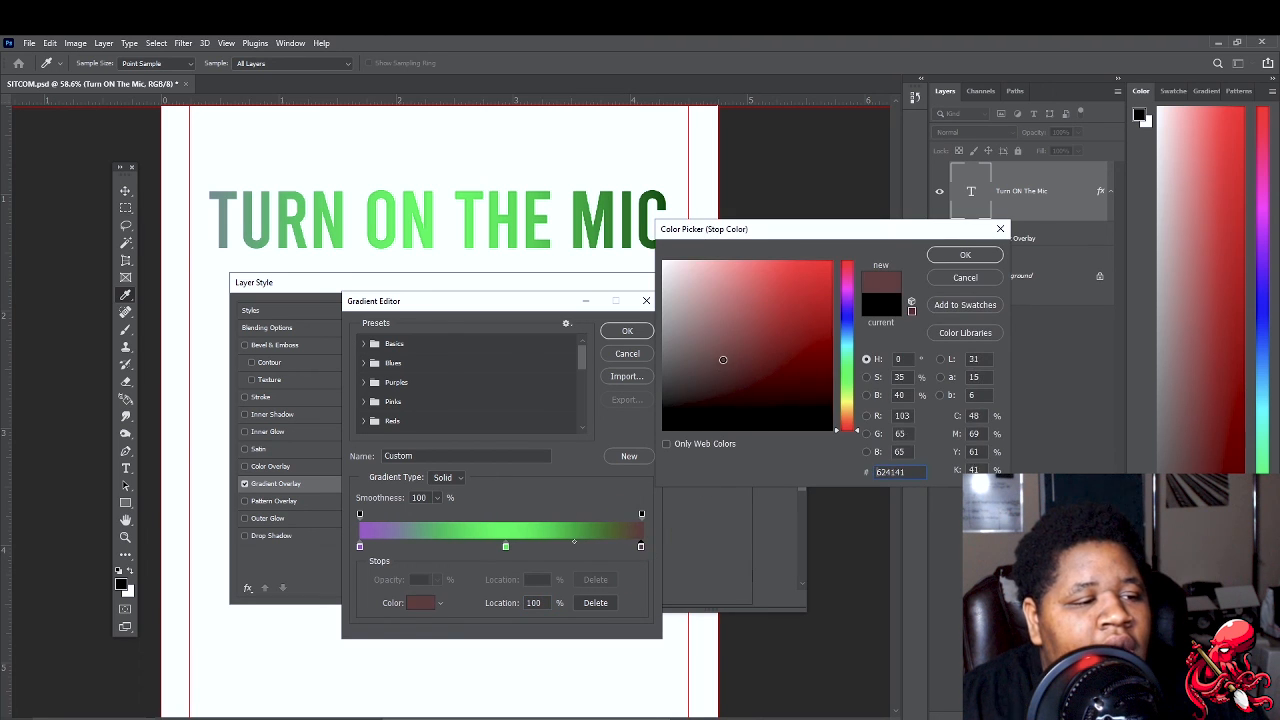
click(846, 377)
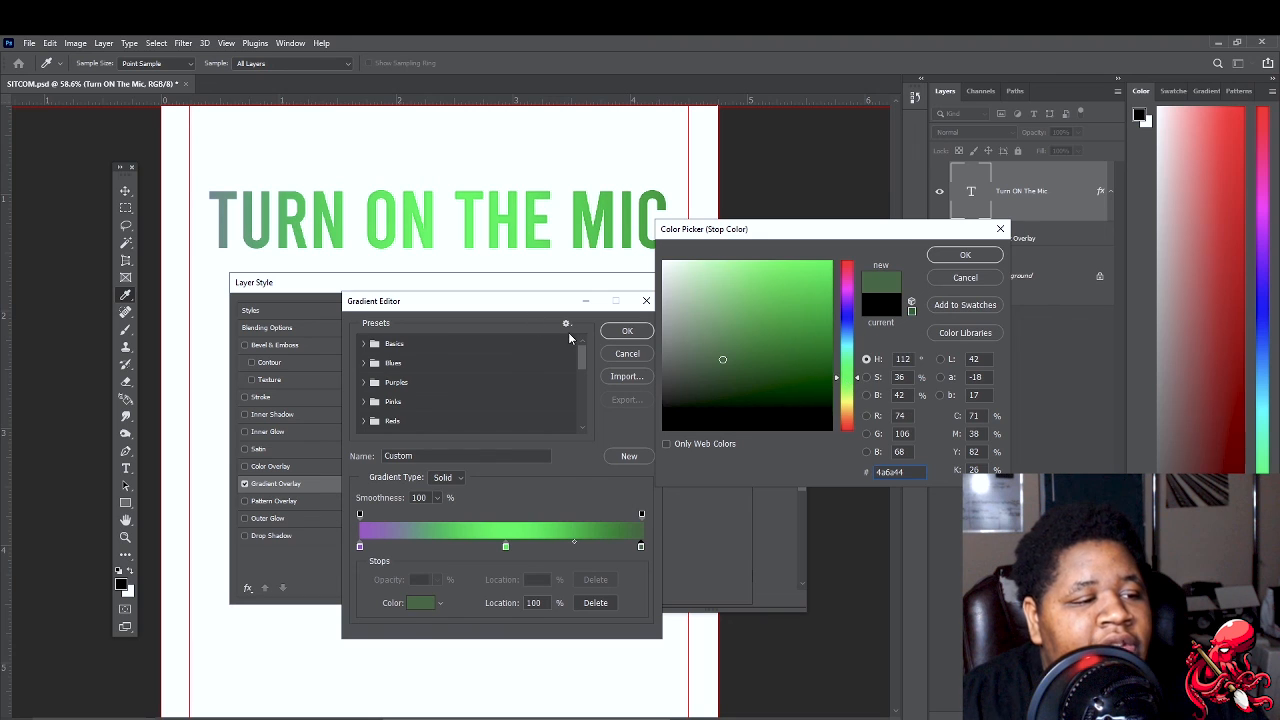
drag(722, 360, 780, 402)
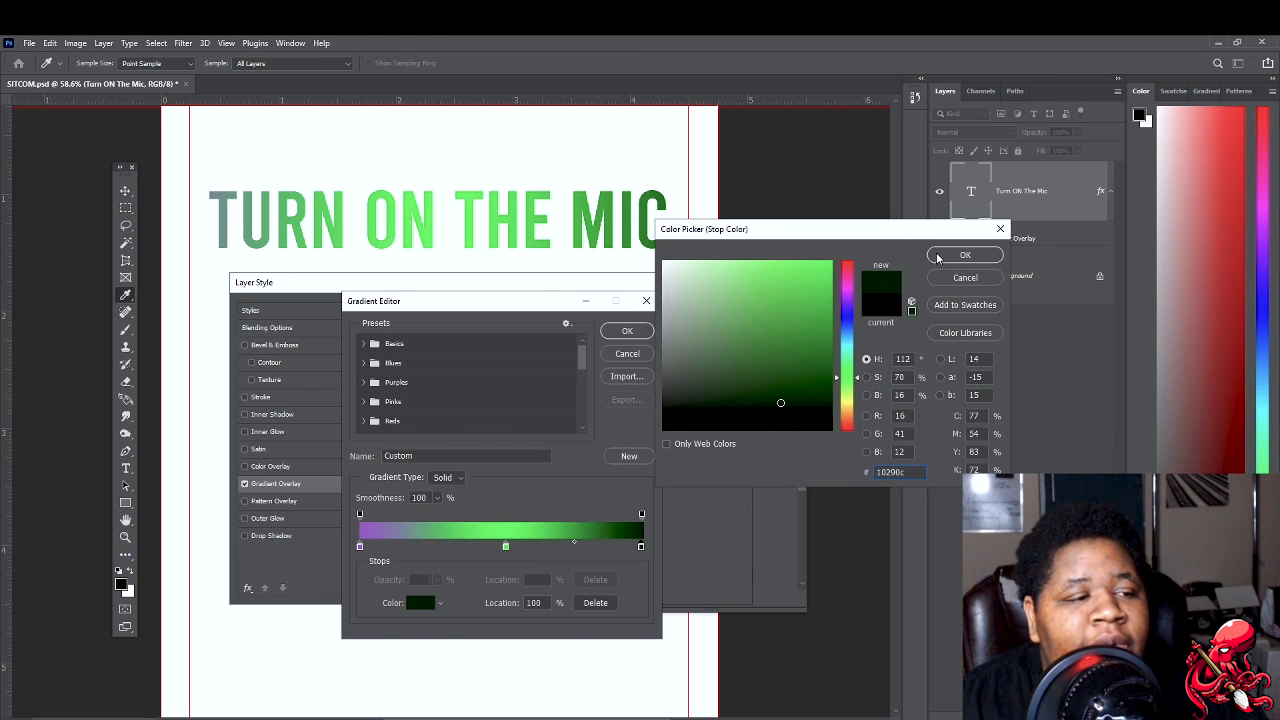
click(938, 255)
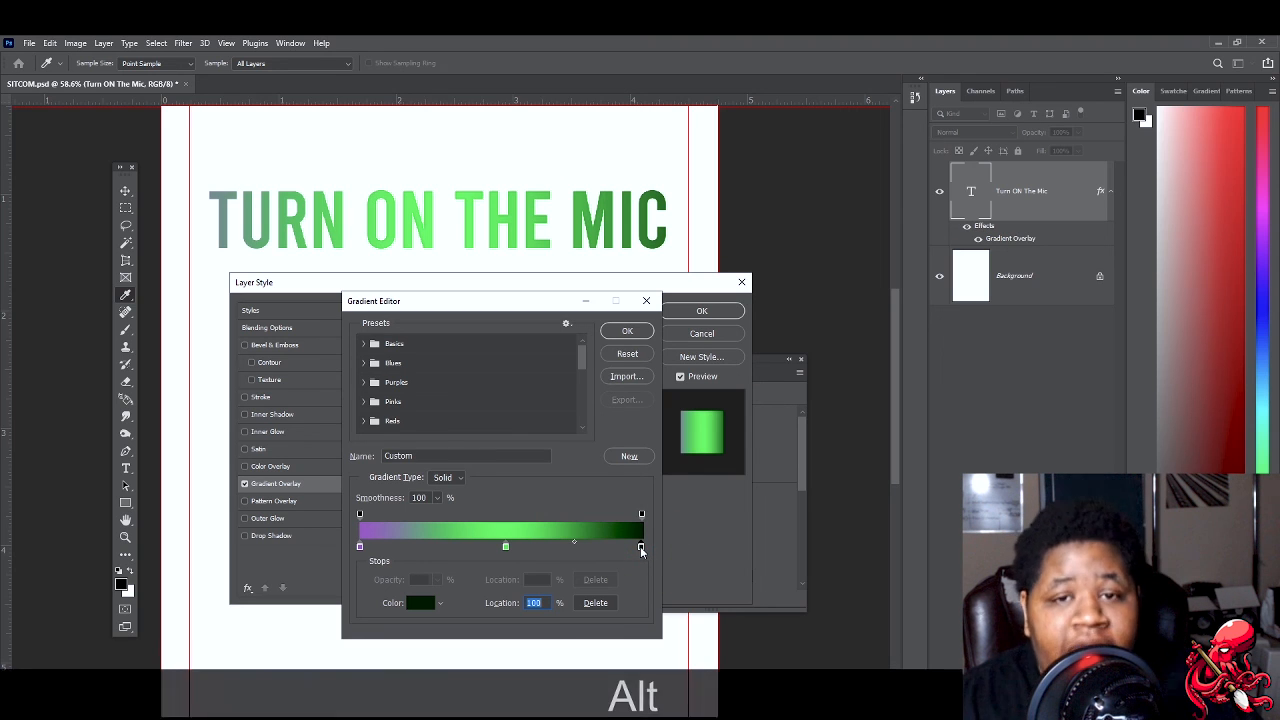
- Duplicate the dark green stop to 0% in place of purple, and move both color midpoints toward the central green stop, the left one at 70%
drag(641, 546, 365, 584)
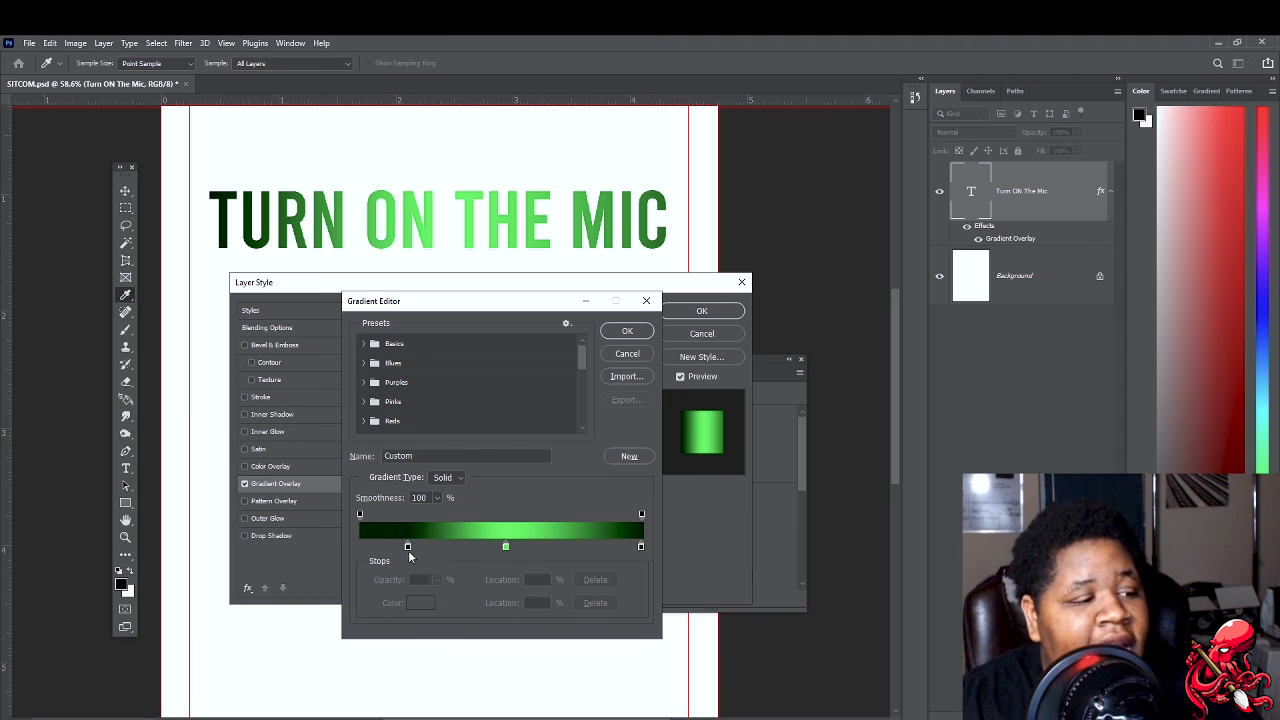
drag(407, 546, 356, 546)
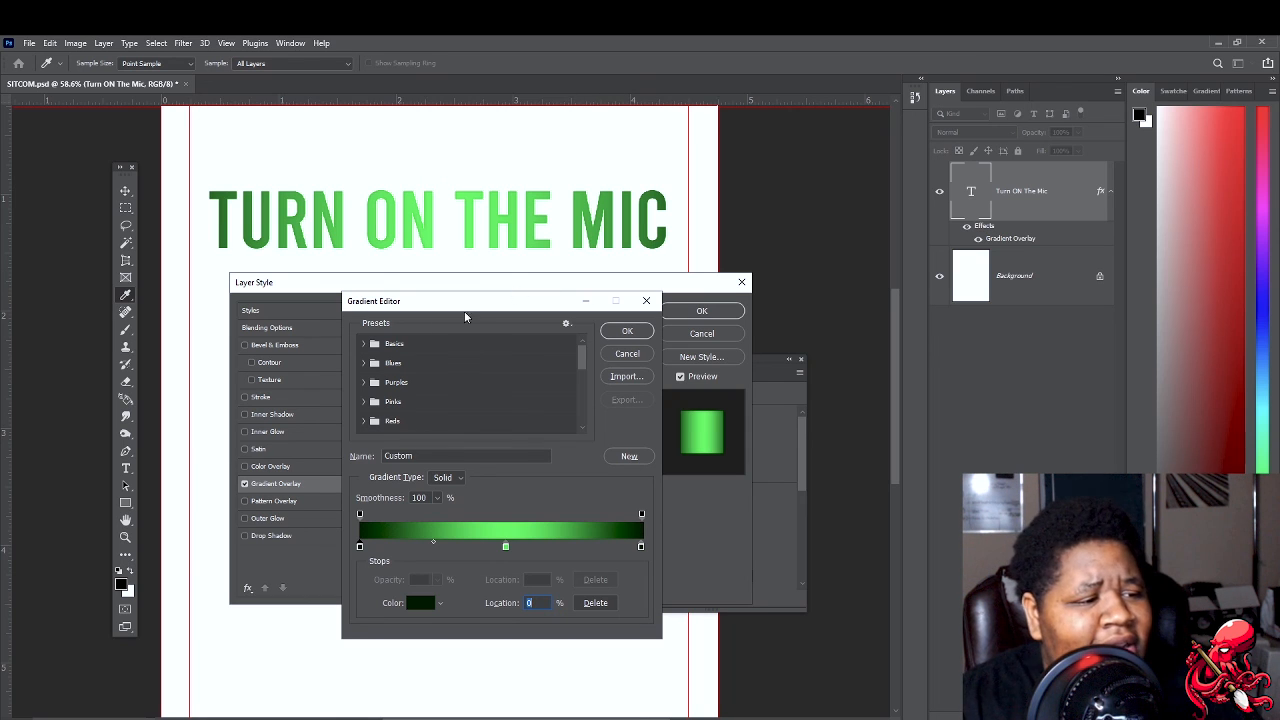
click(641, 547)
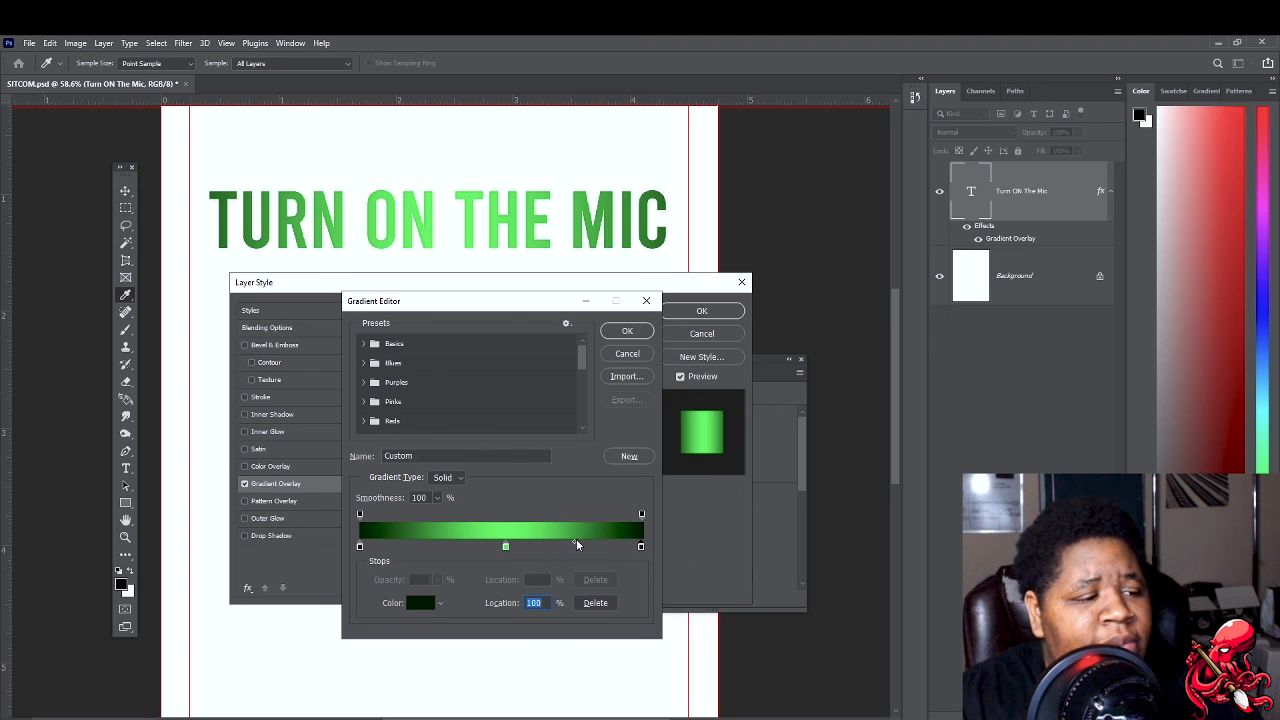
drag(574, 542, 541, 545)
click(360, 546)
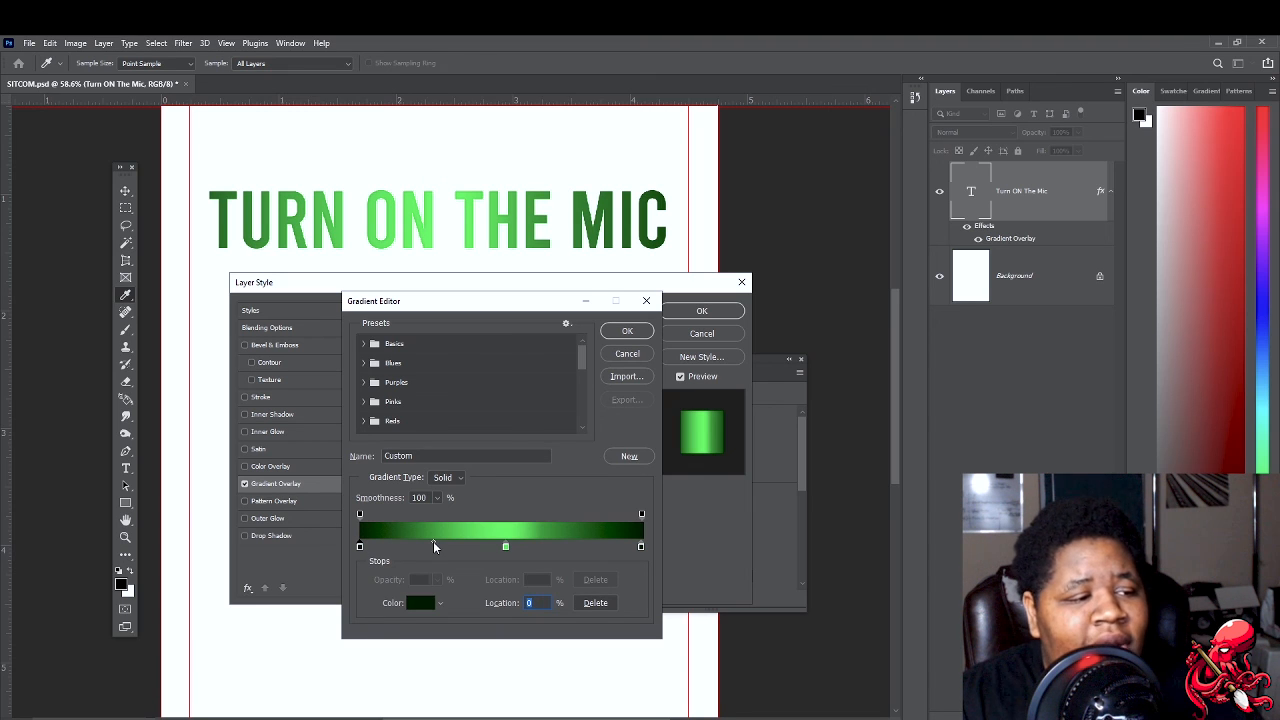
drag(433, 541, 463, 544)
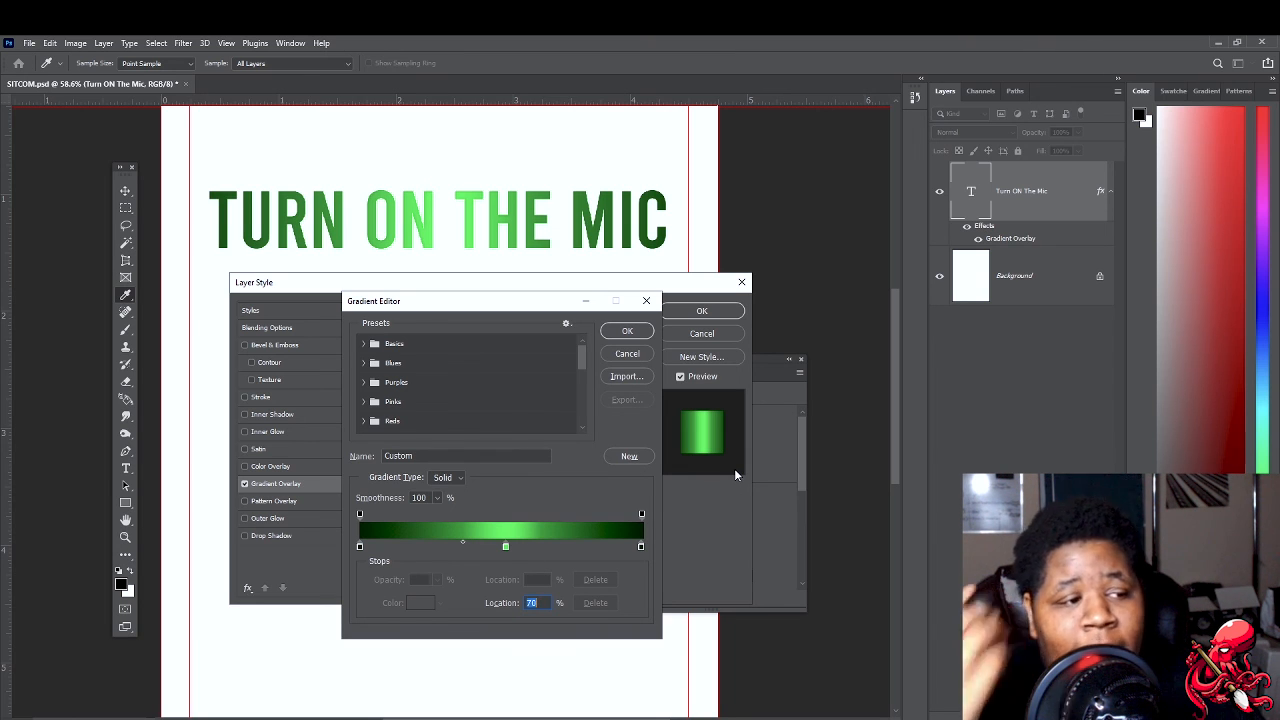
click(625, 332)
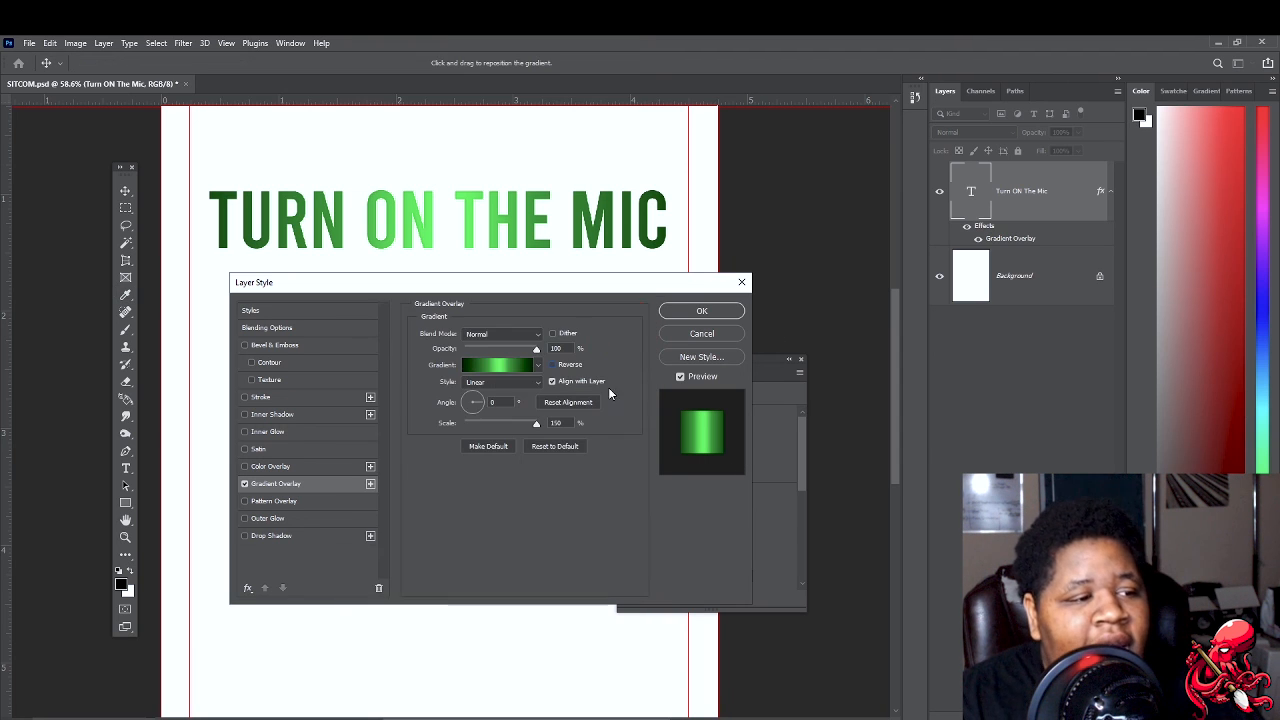
- Apply the gradient overlay to the heading, move the layer properties closer to the heading, and deselect the text layer
drag(612, 287, 505, 341)
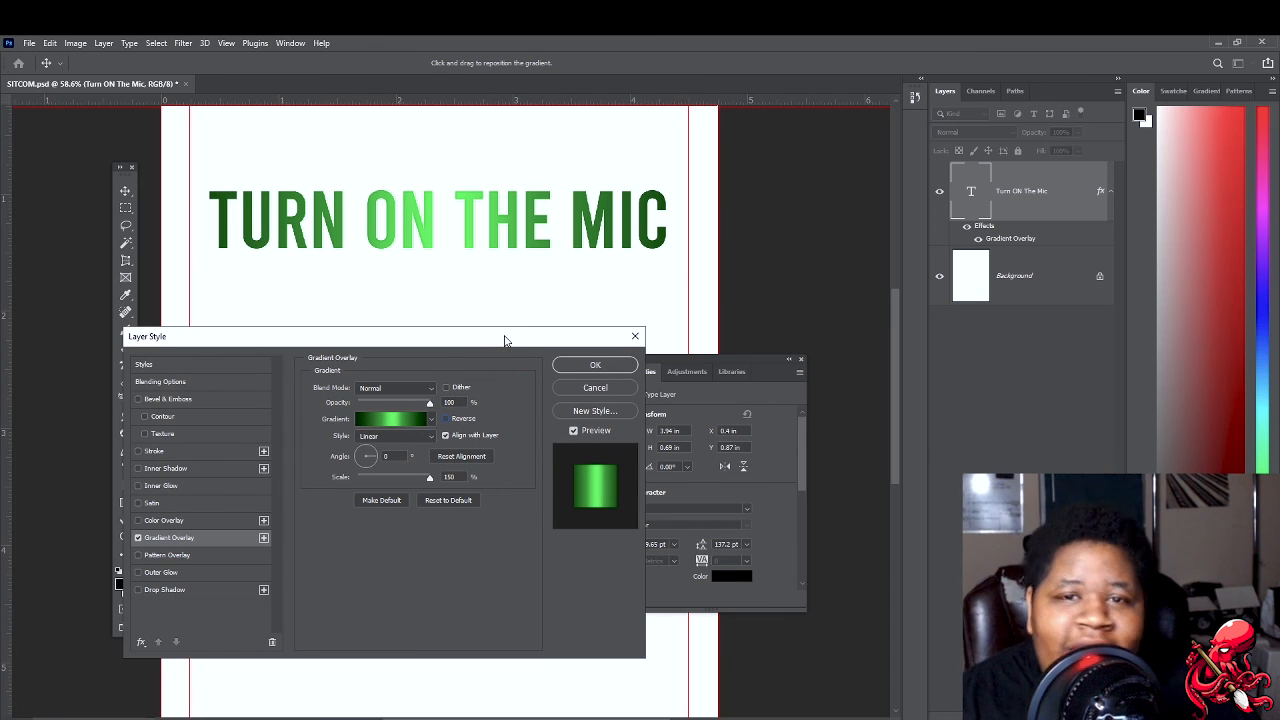
click(602, 366)
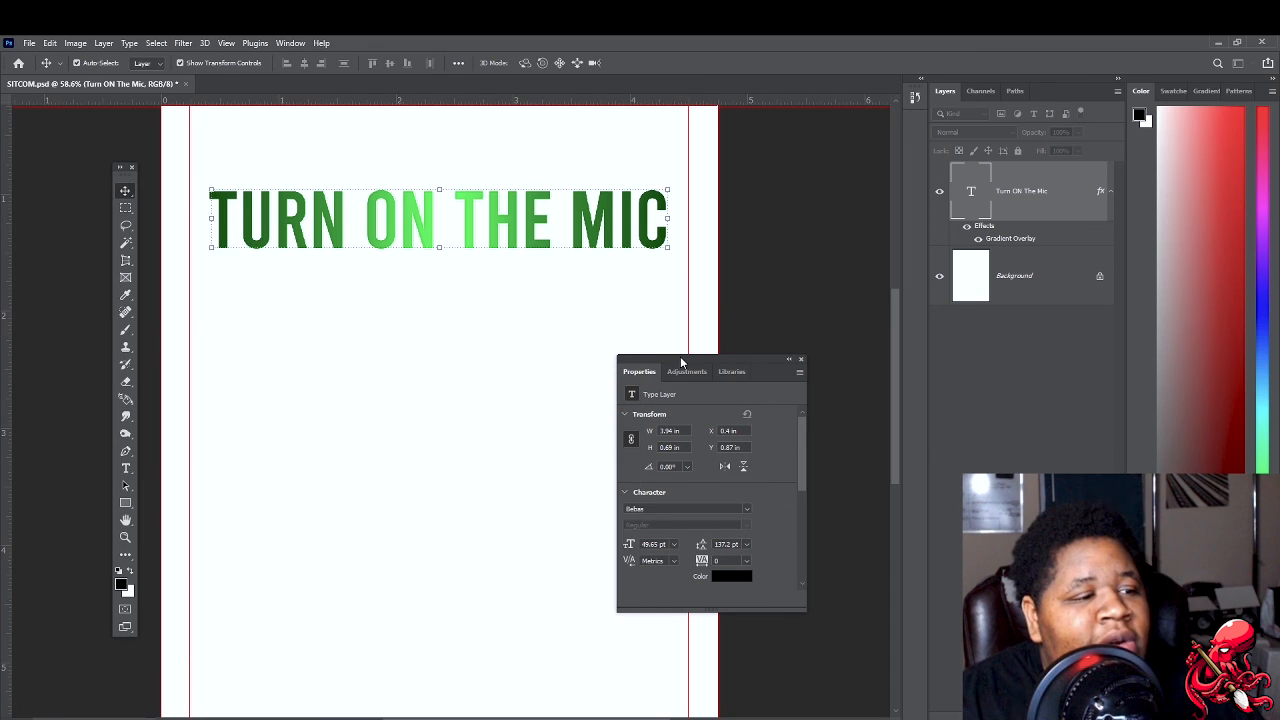
drag(720, 359, 651, 280)
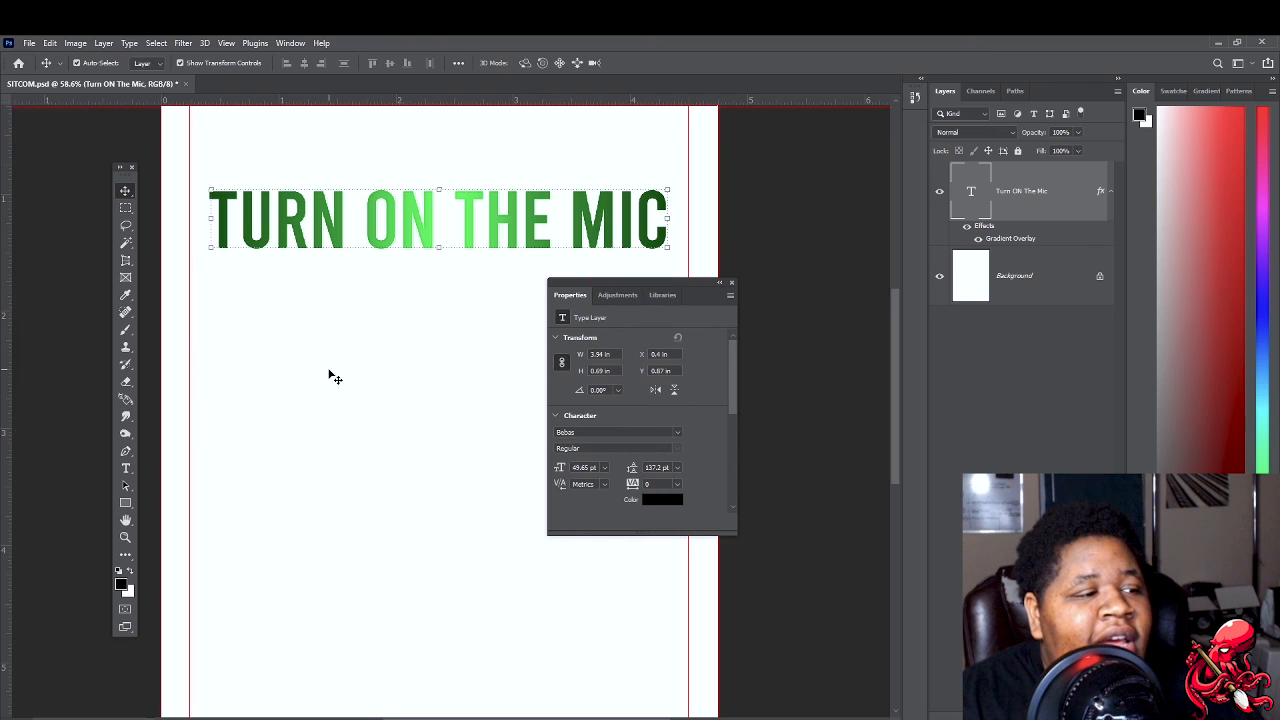
click(830, 381)
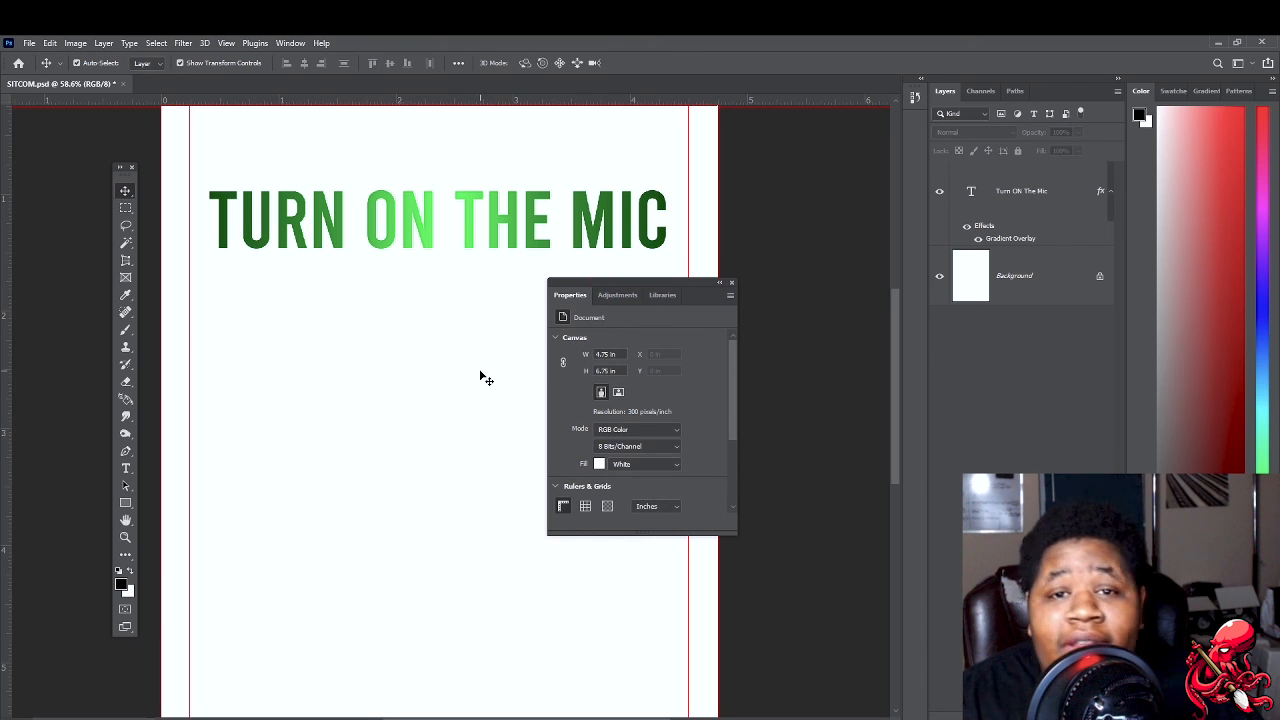